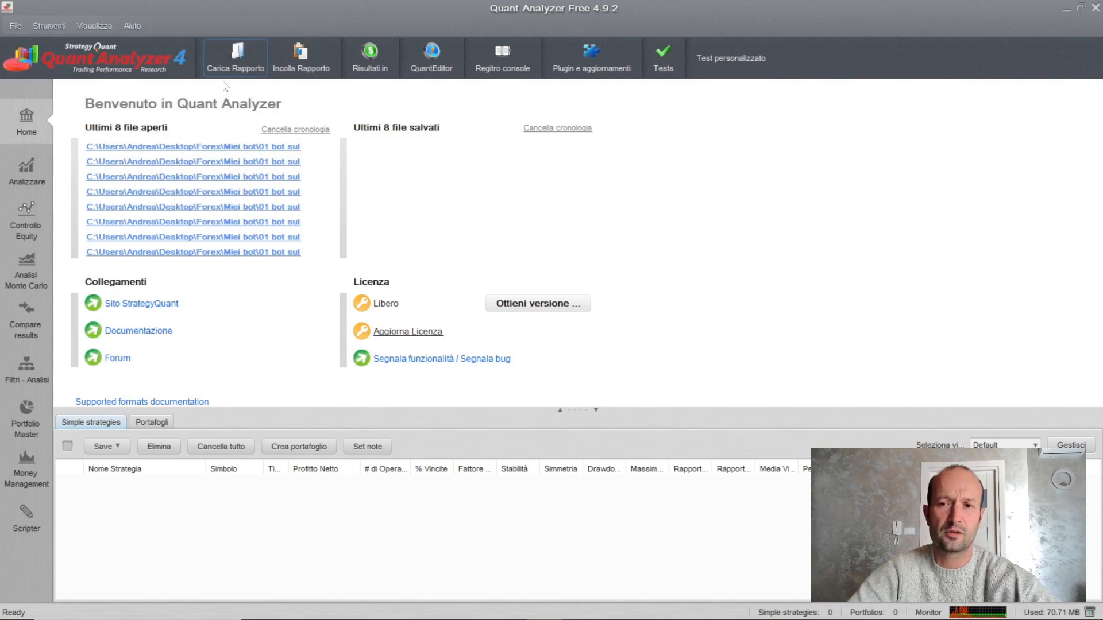
- Load all the HTML backtest reports from the test html folder
{"action": "left_click", "coordinate": [235, 69]}
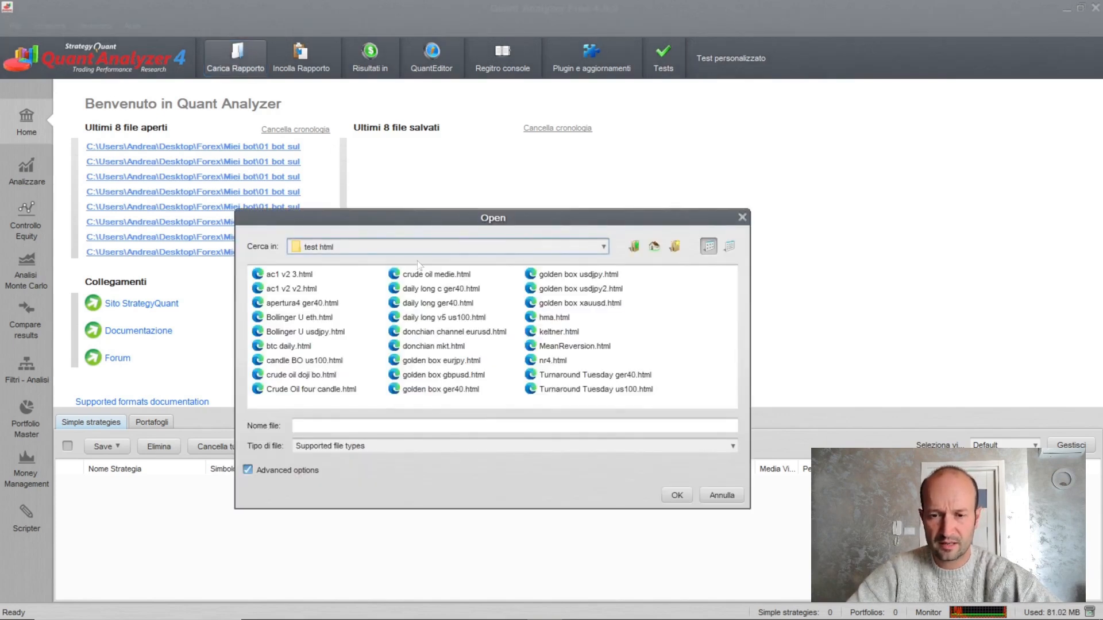
{"action": "left_click", "coordinate": [555, 386]}
{"action": "key", "text": "shift+Up"}
{"action": "key", "text": "shift+Up"}
{"action": "key", "text": "shift+Up"}
{"action": "key", "text": "shift+Up"}
{"action": "key", "text": "shift+Up"}
{"action": "key", "text": "shift+Up"}
{"action": "key", "text": "shift+Up"}
{"action": "key", "text": "shift+Up"}
{"action": "key", "text": "shift+Up"}
{"action": "key", "text": "shift+Up"}
{"action": "key", "text": "shift+Up"}
{"action": "key", "text": "shift+Up"}
{"action": "key", "text": "shift+Up"}
{"action": "key", "text": "shift+Up"}
{"action": "key", "text": "shift+Up"}
{"action": "key", "text": "shift+Up"}
{"action": "key", "text": "shift+Up"}
{"action": "key", "text": "shift+Up"}
{"action": "key", "text": "shift+Up"}
{"action": "key", "text": "shift+Up"}
{"action": "key", "text": "shift+Up"}
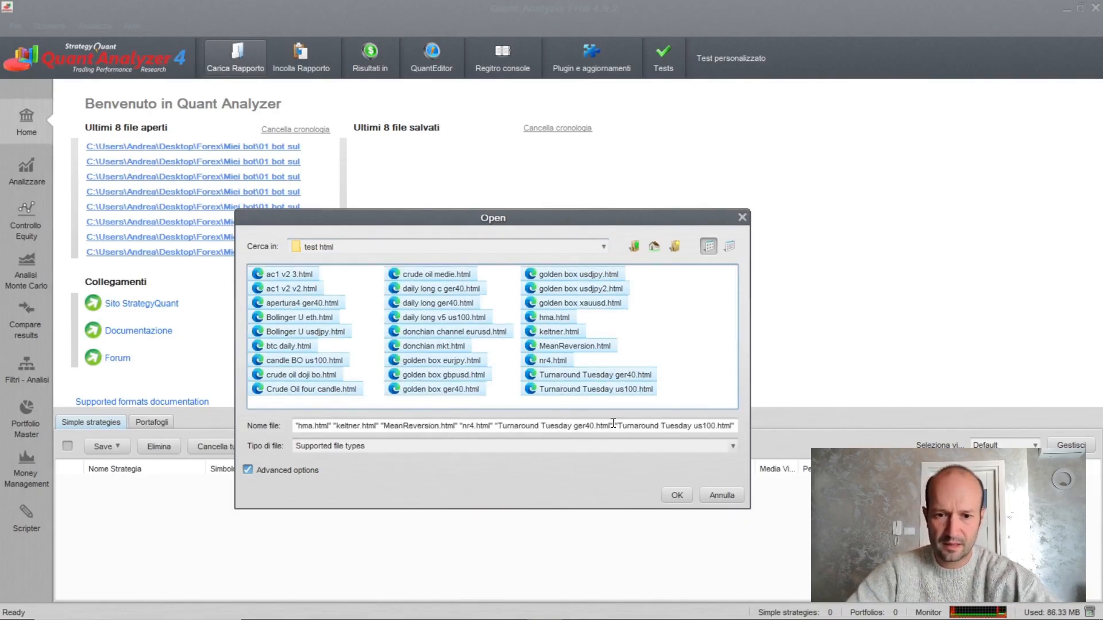
{"action": "left_click", "coordinate": [676, 495]}
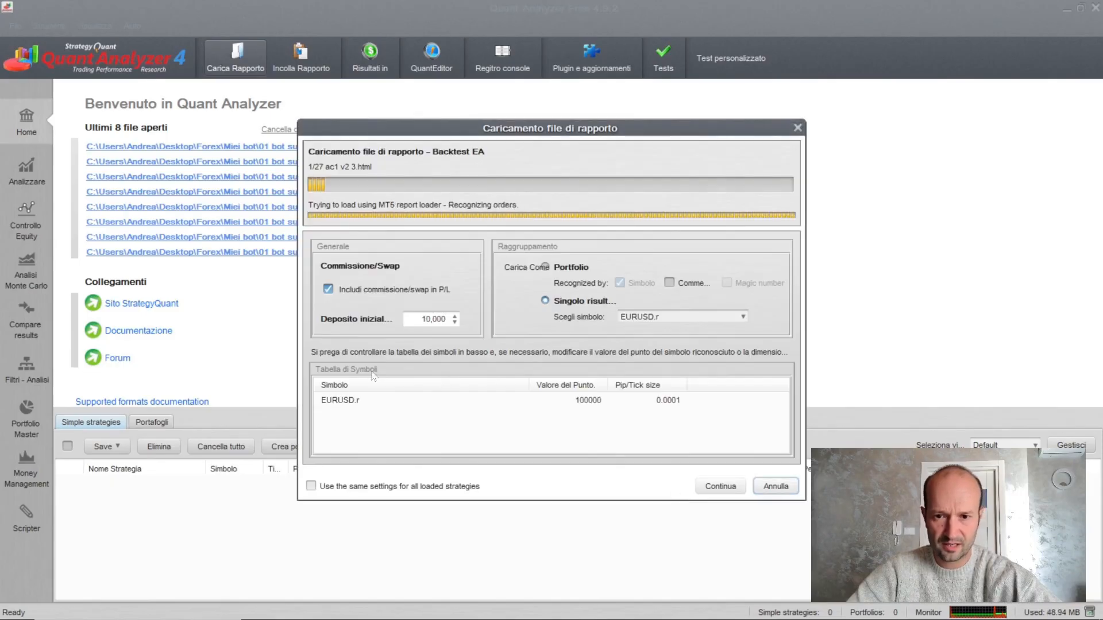
- Import the first six reports, ac1 v2 3 through btc daily, with their proposed settings and cancel loading the rest
{"action": "left_click", "coordinate": [720, 488]}
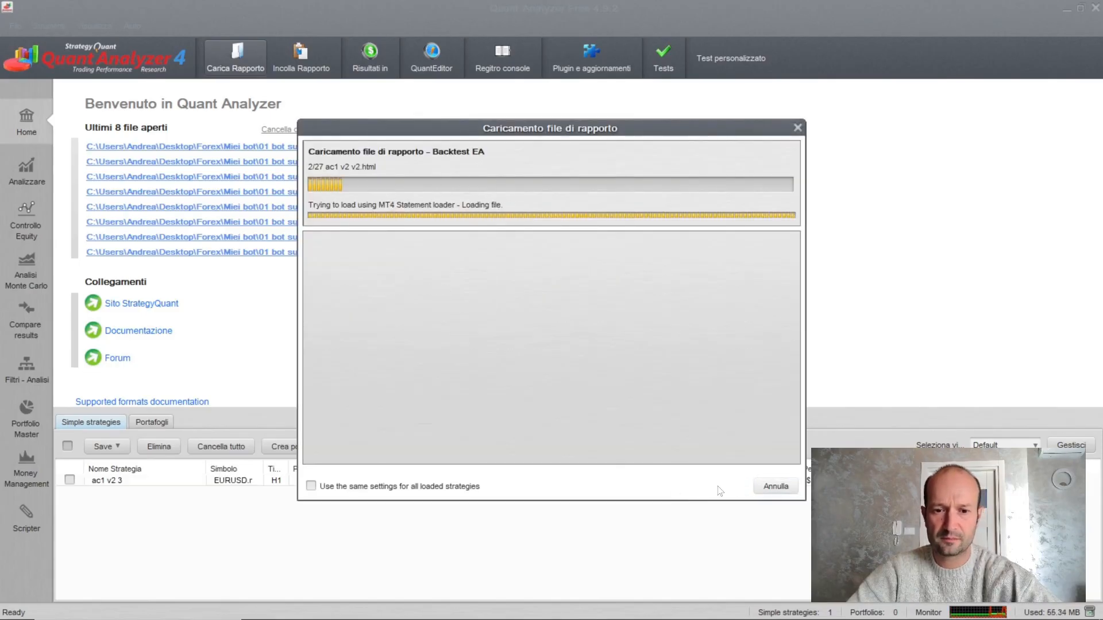
{"action": "left_click", "coordinate": [720, 487]}
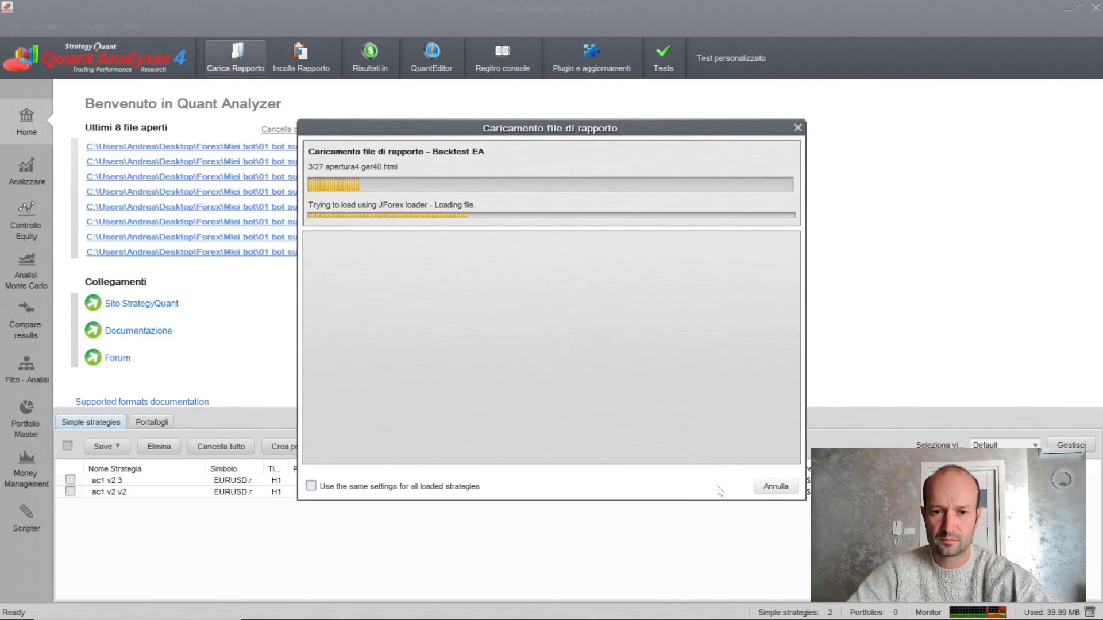
{"action": "left_click", "coordinate": [720, 487]}
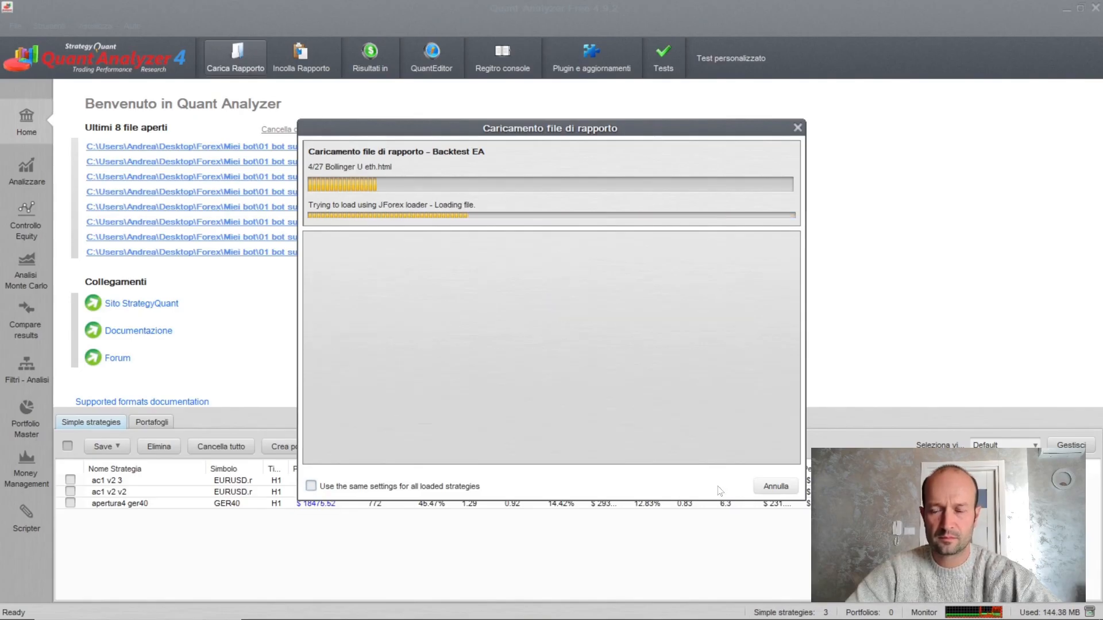
{"action": "left_click", "coordinate": [720, 487]}
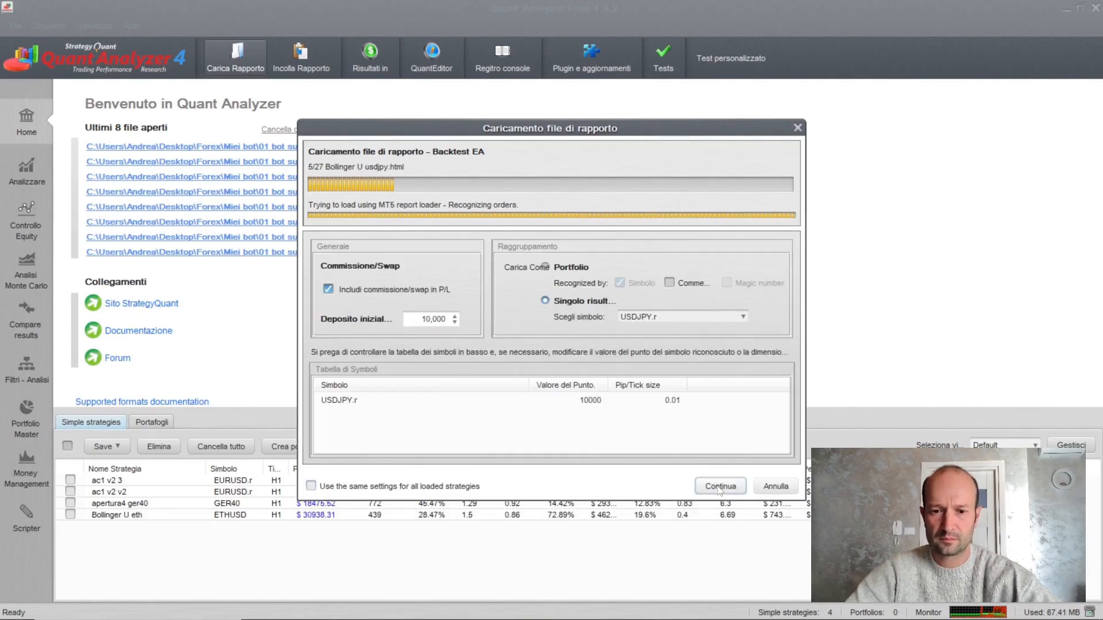
{"action": "left_click", "coordinate": [720, 487]}
{"action": "left_click", "coordinate": [720, 488]}
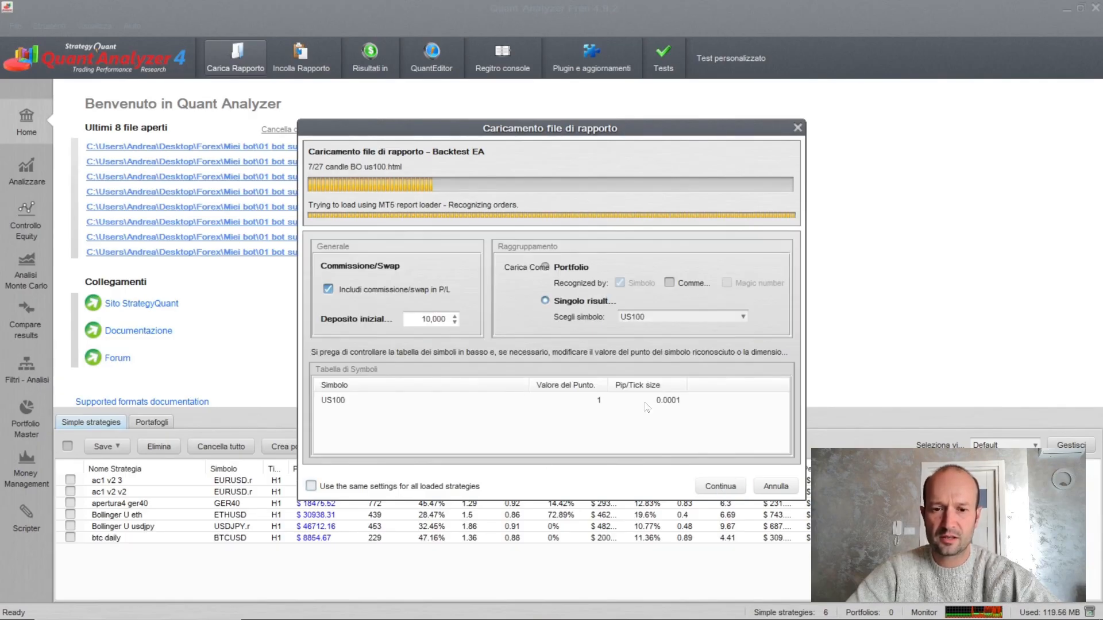
{"action": "left_click", "coordinate": [776, 486]}
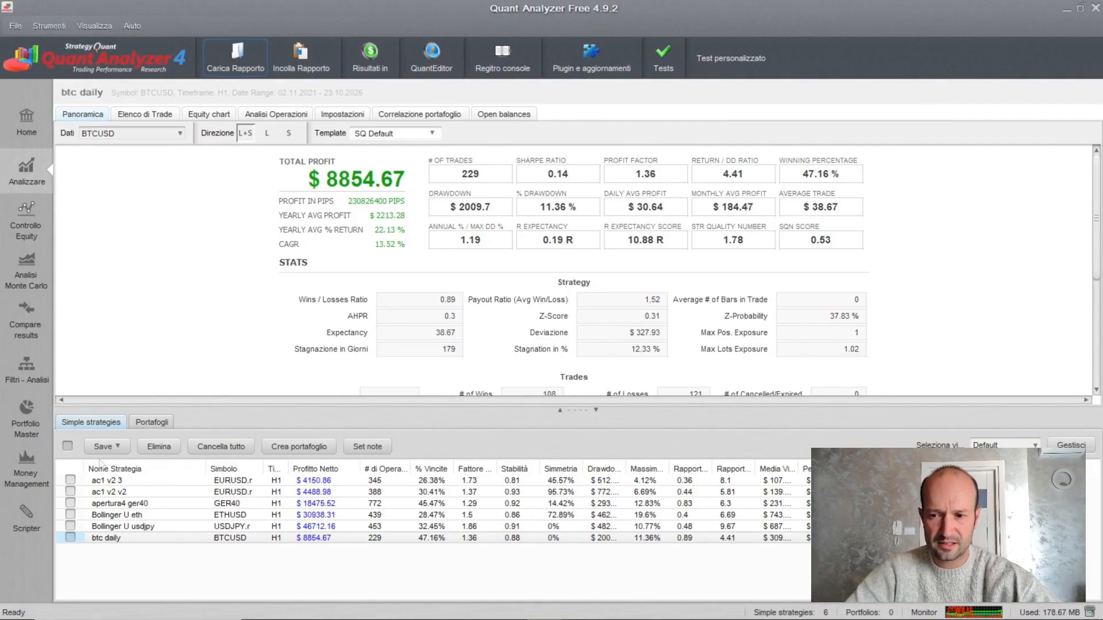
- Create a portfolio from all six loaded strategies and open its overview
{"action": "left_click", "coordinate": [67, 446]}
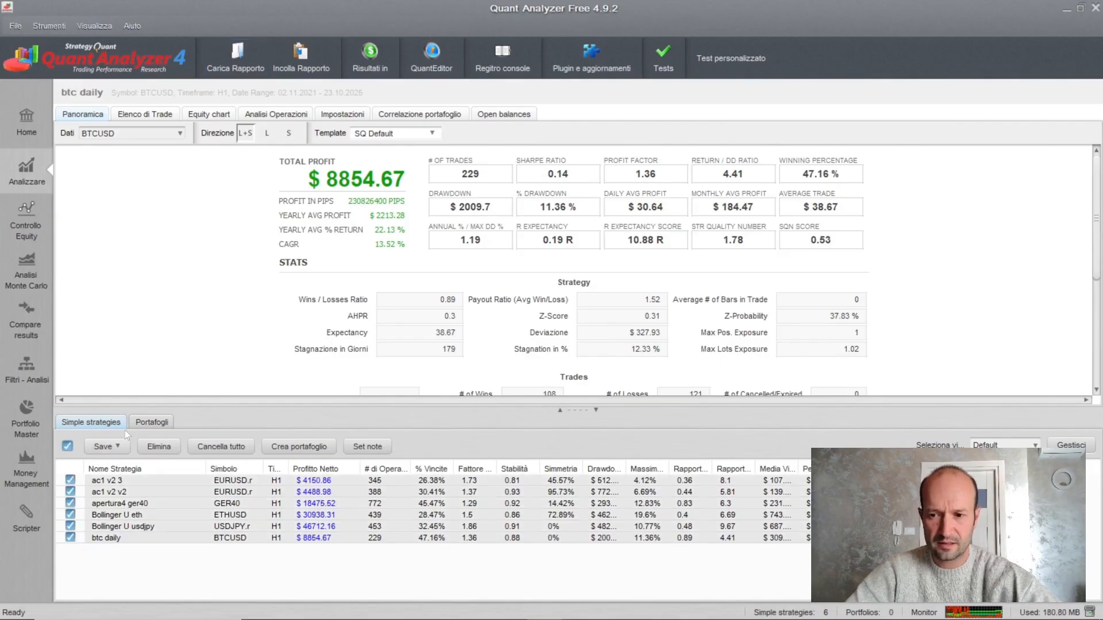
{"action": "left_click", "coordinate": [299, 447]}
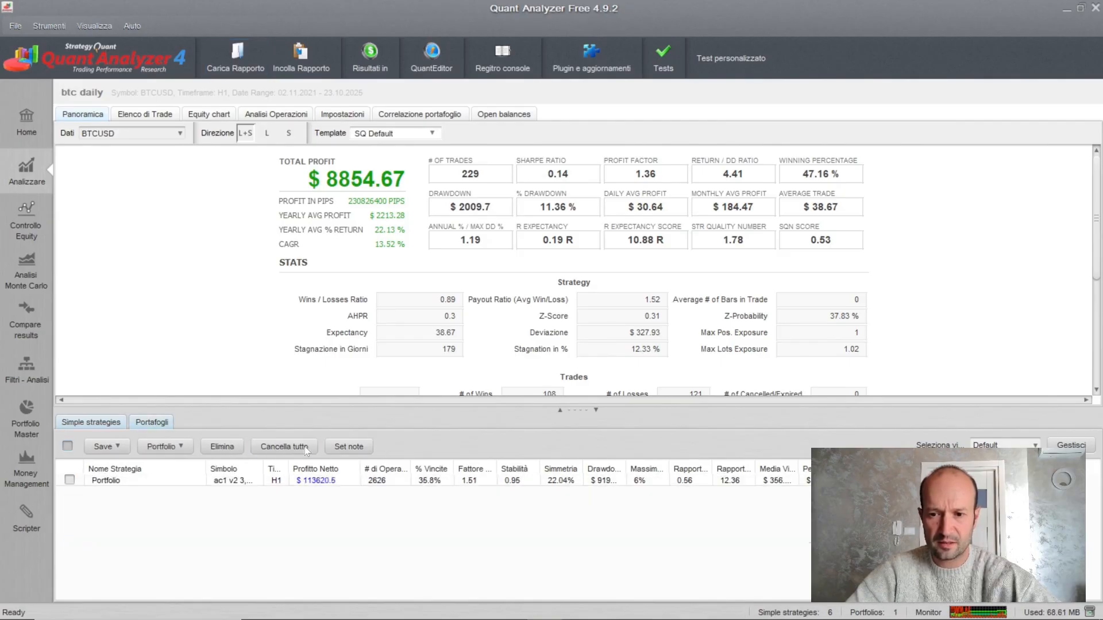
{"action": "left_click", "coordinate": [335, 483]}
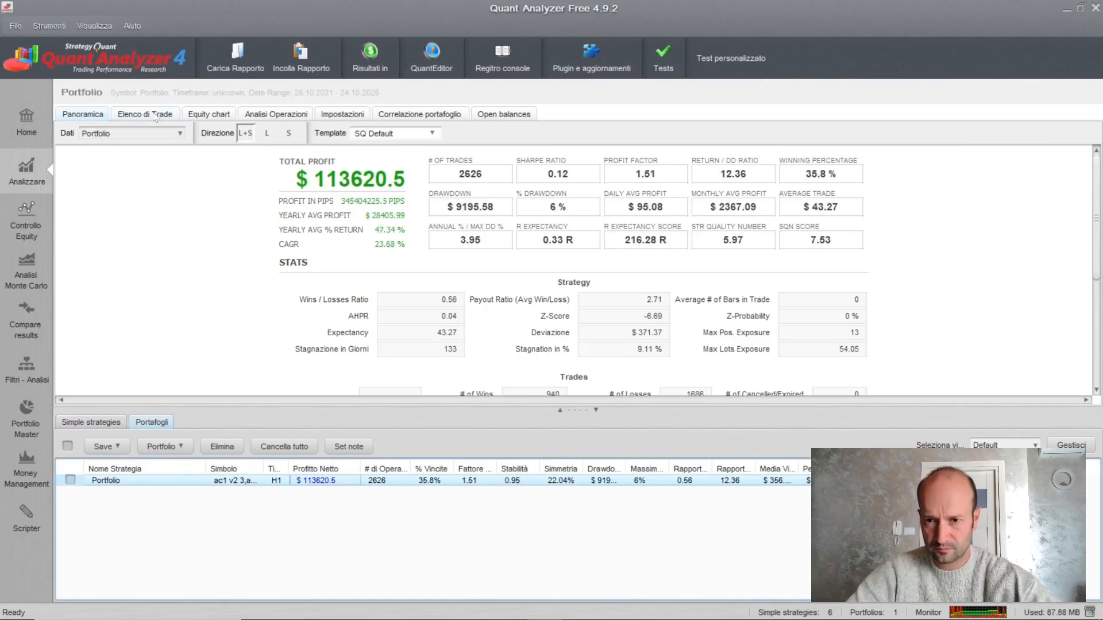
- Set the portfolio's initial deposit to 10,000 and recalculate its statistics
{"action": "left_click", "coordinate": [343, 114]}
{"action": "left_click", "coordinate": [308, 137]}
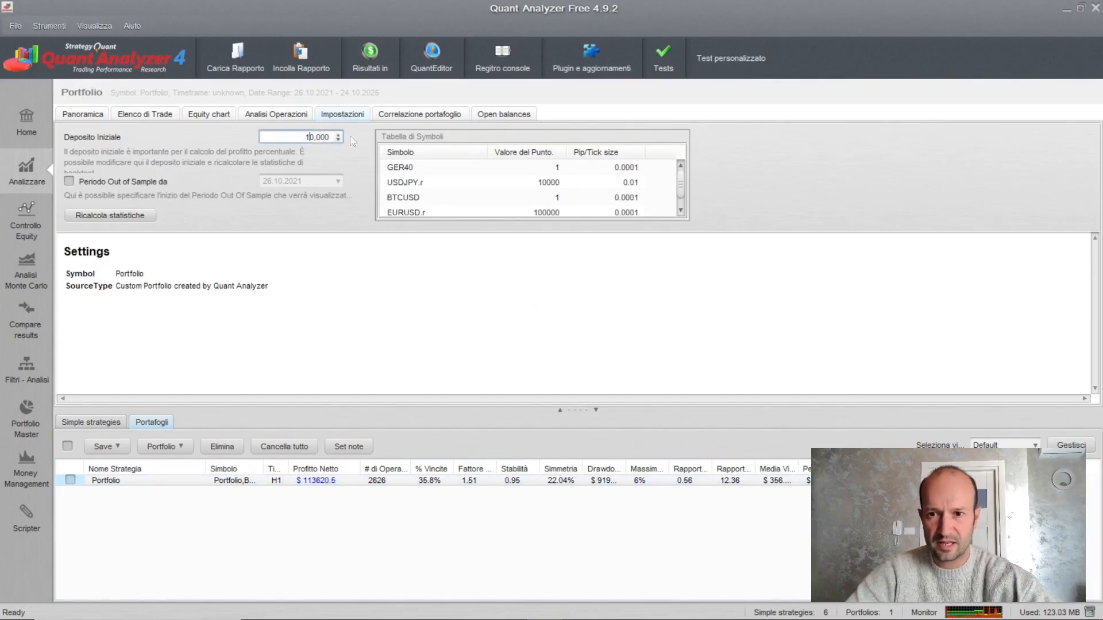
{"action": "left_click", "coordinate": [136, 215]}
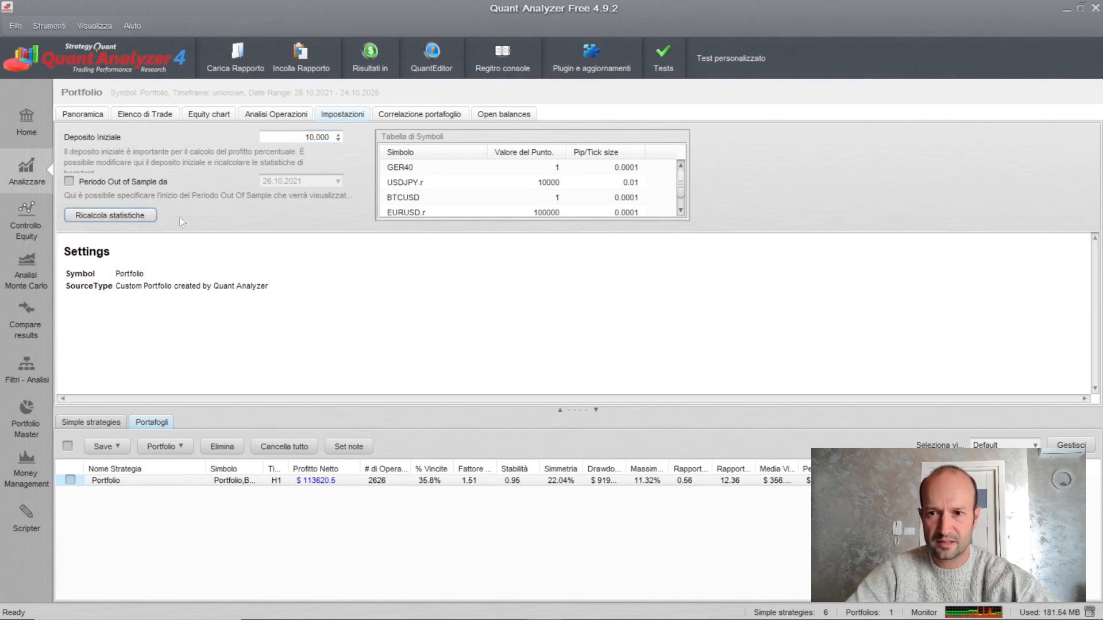
- Display the portfolio's list of trades and look through its columns, including the profit/loss and comment ones
{"action": "left_click", "coordinate": [154, 115]}
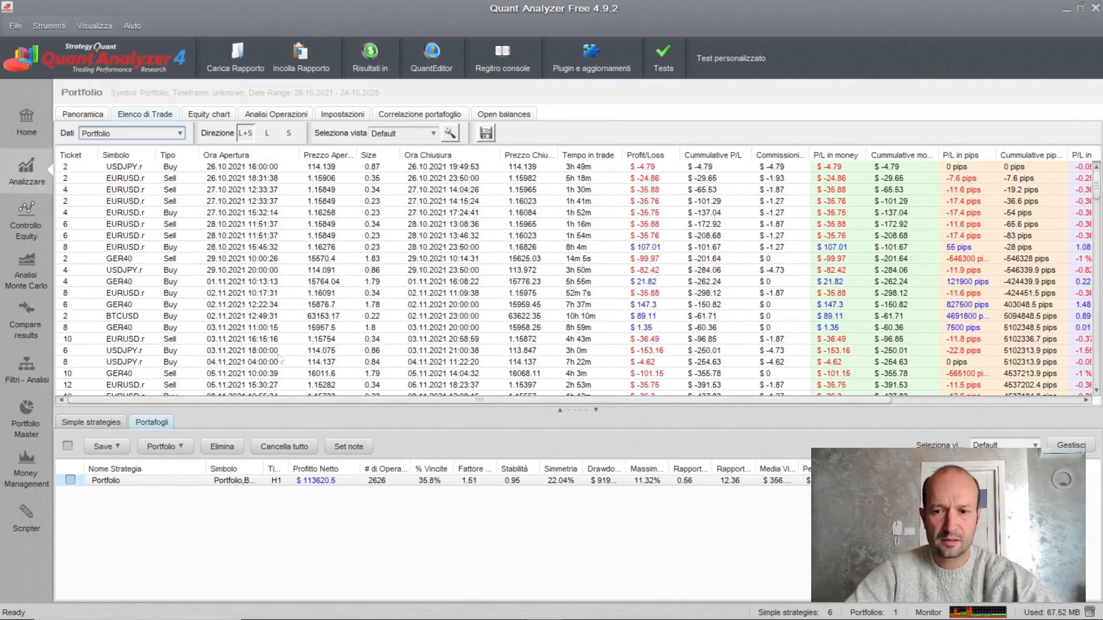
{"action": "left_click_drag", "start_coordinate": [530, 400], "coordinate": [736, 404]}
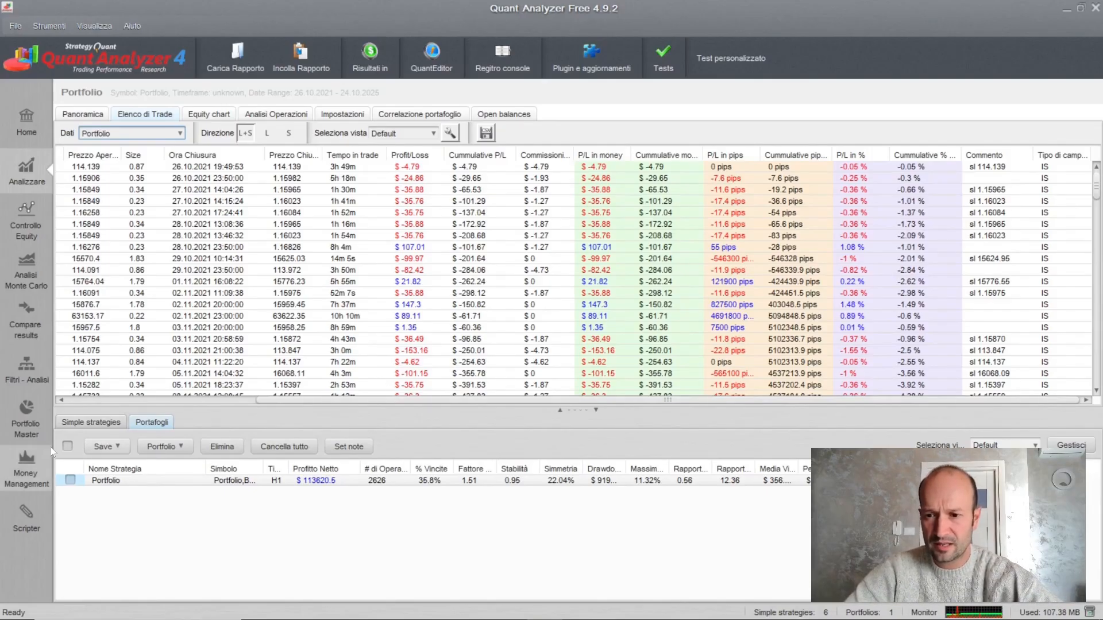
- Show the trade list of the ac1 v2 3 strategy and check the option to save it as a CSV file
{"action": "left_click", "coordinate": [89, 423]}
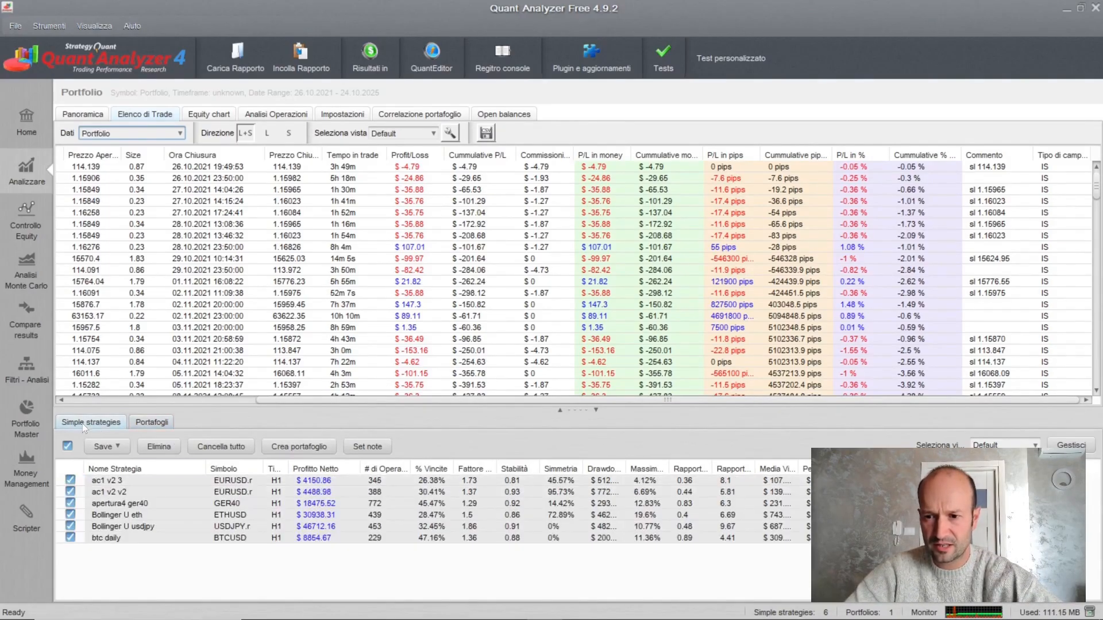
{"action": "double_click", "coordinate": [115, 480]}
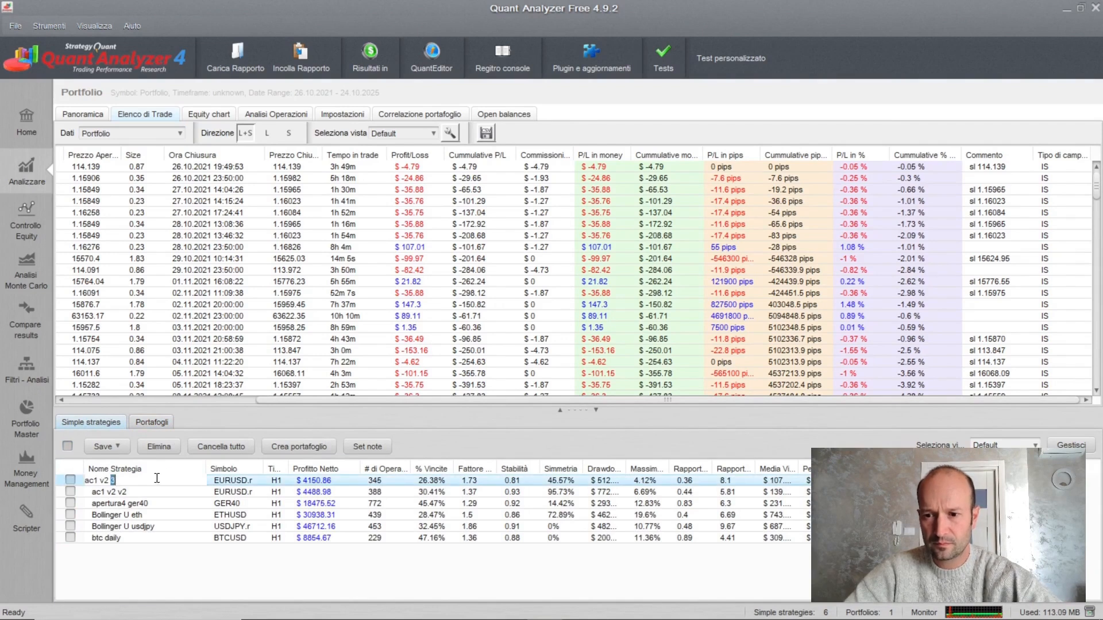
{"action": "left_click", "coordinate": [317, 484]}
{"action": "left_click_drag", "start_coordinate": [725, 406], "coordinate": [523, 404]}
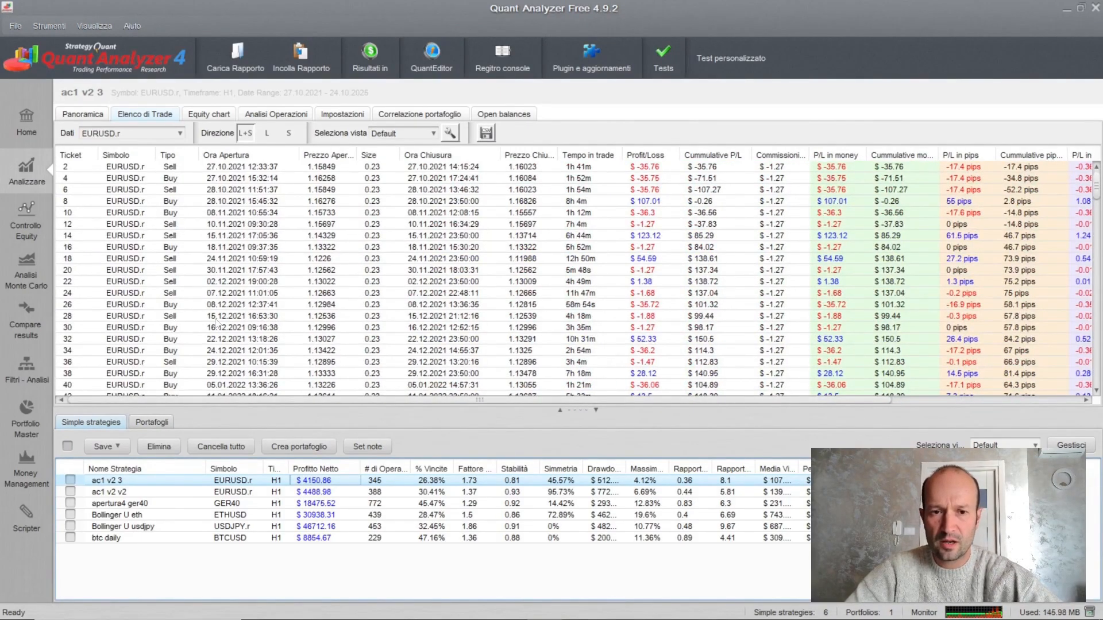
{"action": "left_click", "coordinate": [486, 134]}
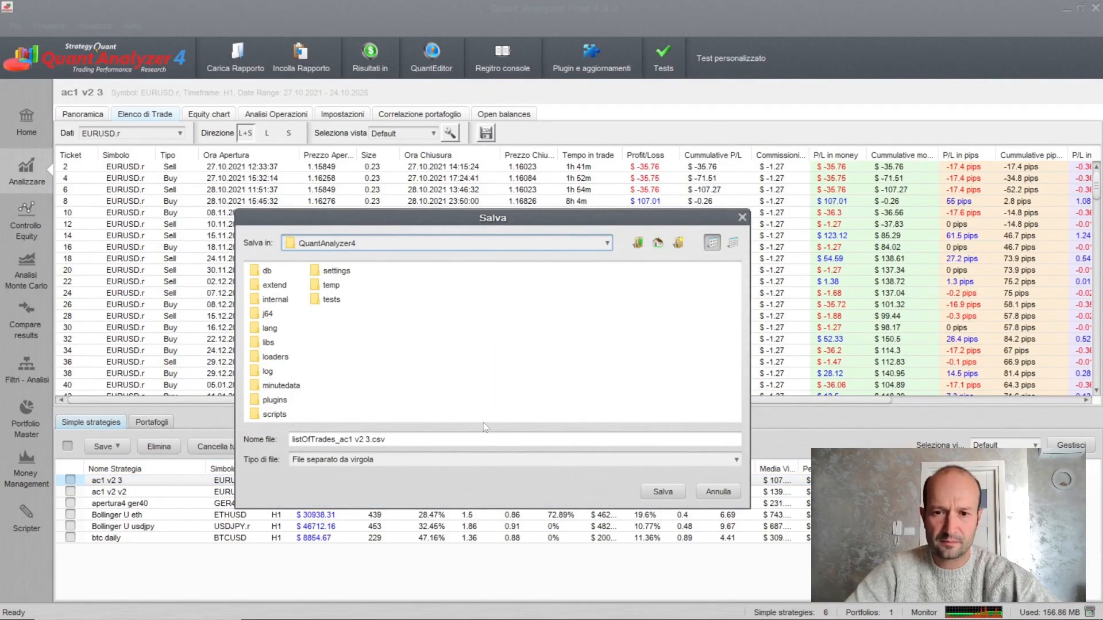
{"action": "left_click", "coordinate": [742, 217]}
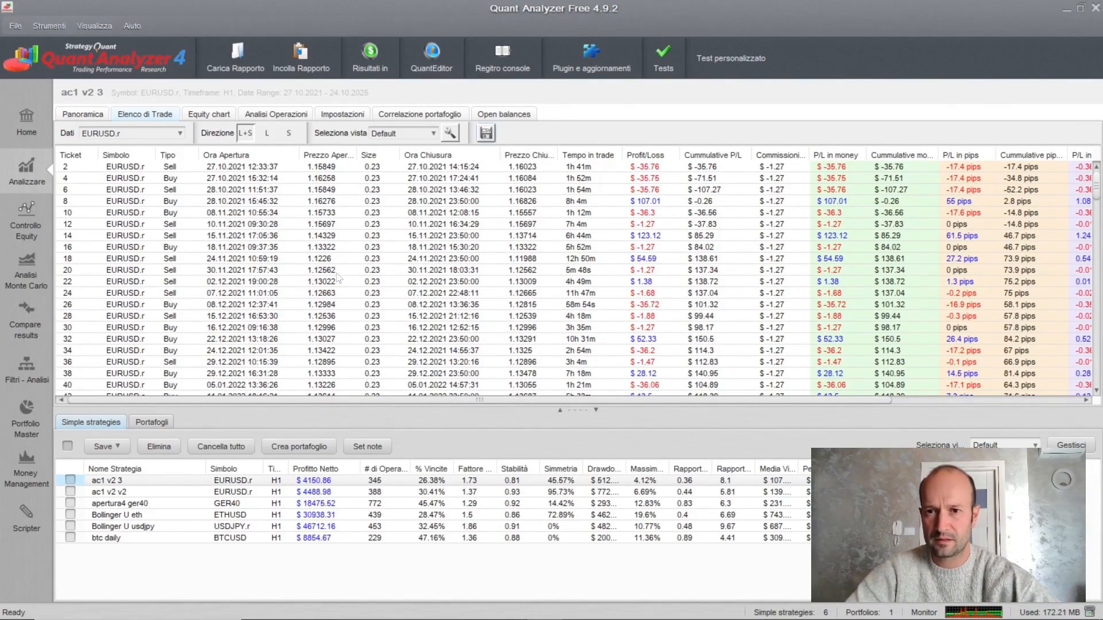
- Switch to File Explorer and look through the backtest reports in the test html folder
{"action": "key", "text": "alt+Tab"}
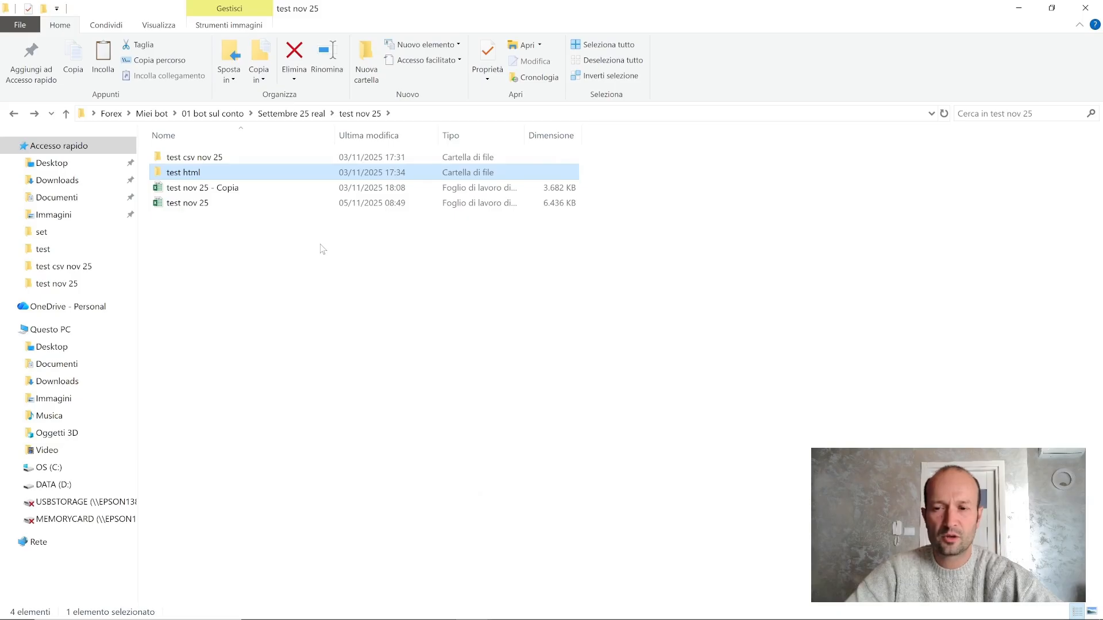
{"action": "double_click", "coordinate": [199, 173]}
{"action": "scroll", "coordinate": [750, 290], "scroll_direction": "down", "scroll_amount": 10}
{"action": "scroll", "coordinate": [750, 290], "scroll_direction": "up", "scroll_amount": 10}
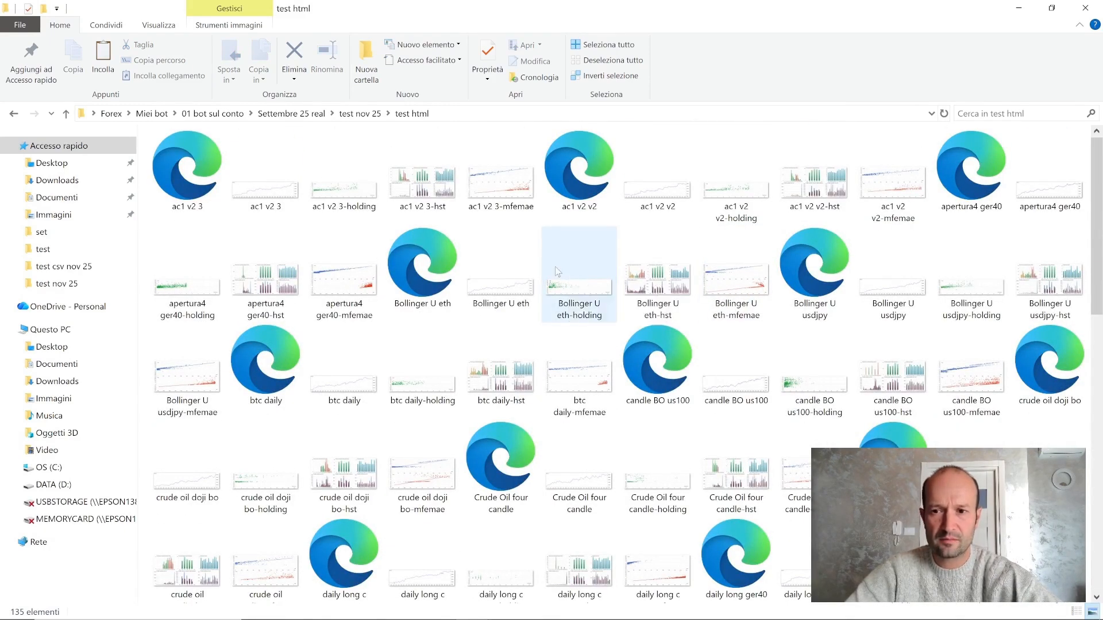
- Open the ac1 v2 3 CSV file from the test csv nov 25 folder in Excel and examine its rows
{"action": "key", "text": "alt+Left"}
{"action": "left_click", "coordinate": [213, 160]}
{"action": "double_click", "coordinate": [215, 162]}
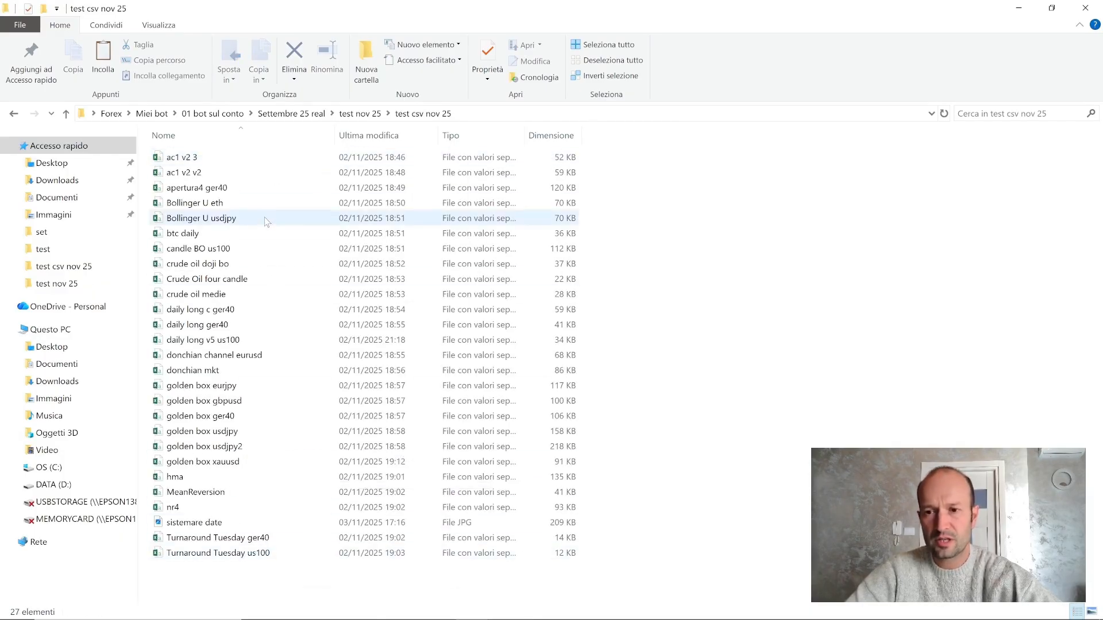
{"action": "double_click", "coordinate": [208, 156]}
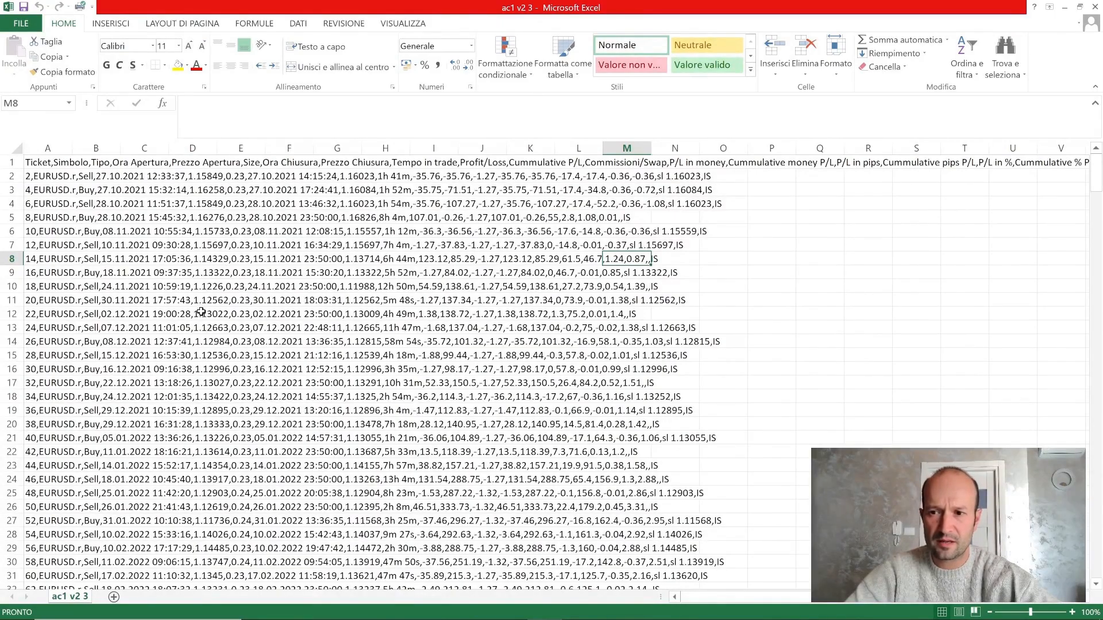
{"action": "left_click", "coordinate": [45, 177]}
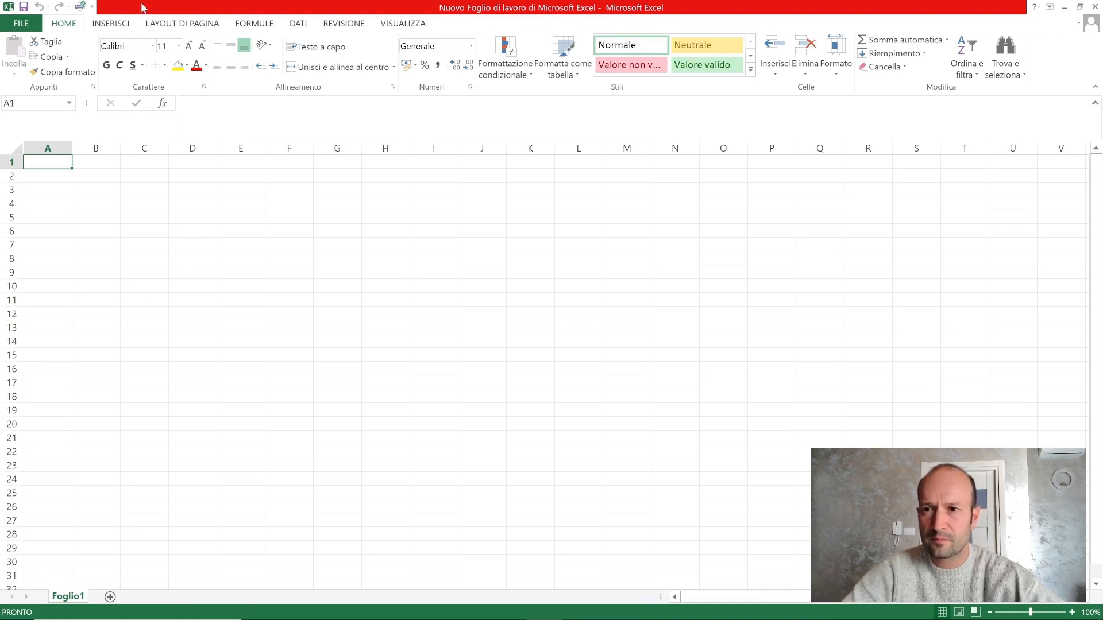
- Start a text import of the ac1 v2 3 CSV file from the test csv nov 25 folder into the blank workbook
{"action": "left_click", "coordinate": [298, 24]}
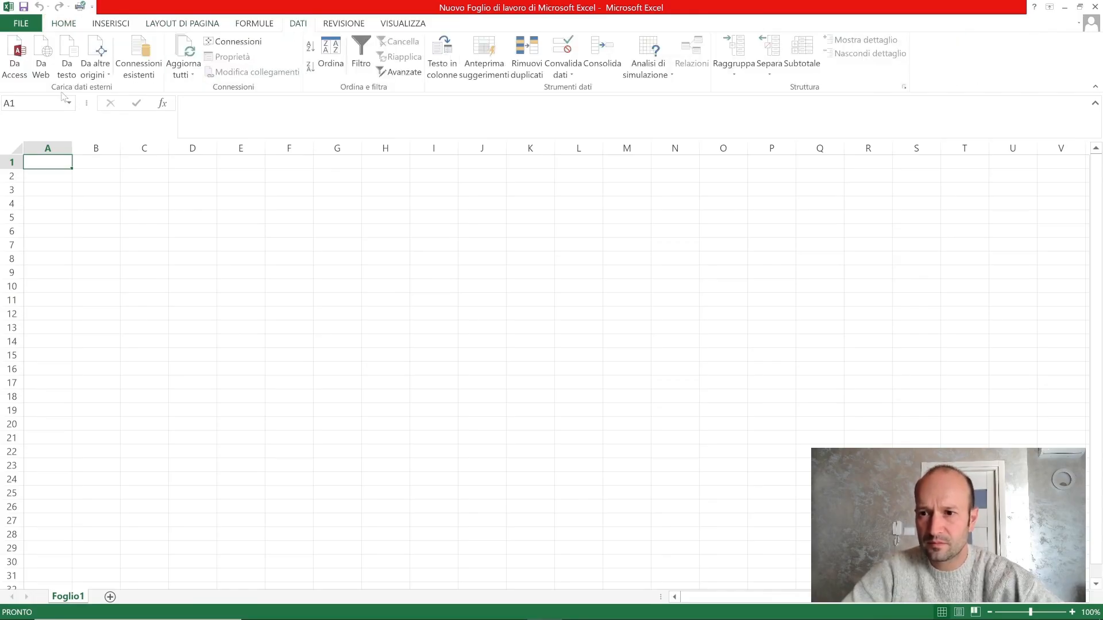
{"action": "left_click", "coordinate": [68, 75]}
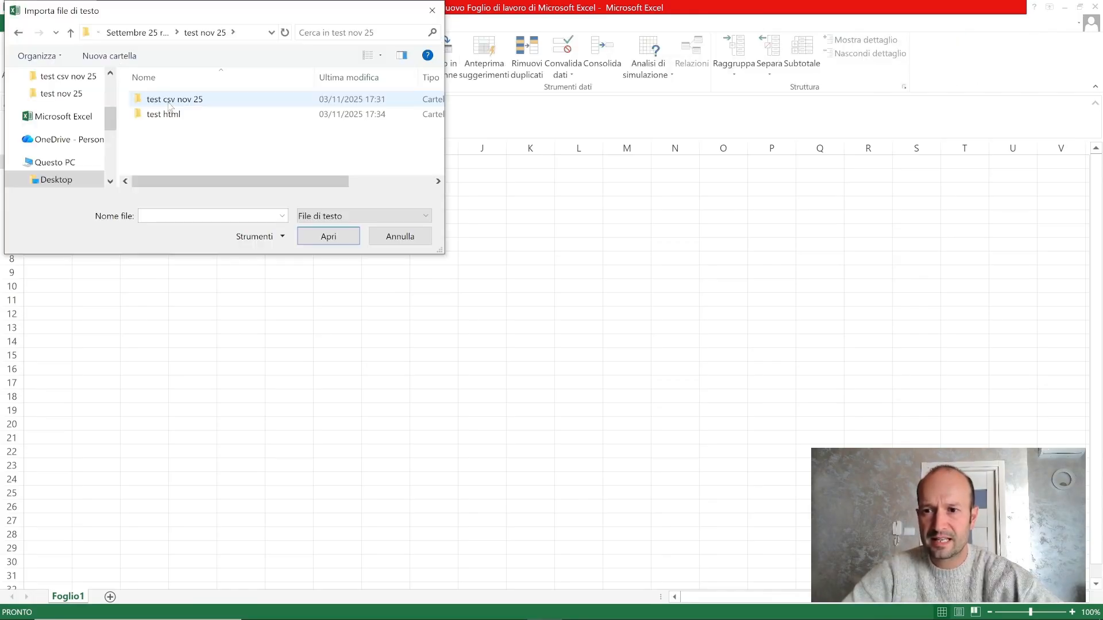
{"action": "left_click", "coordinate": [174, 101]}
{"action": "double_click", "coordinate": [174, 101]}
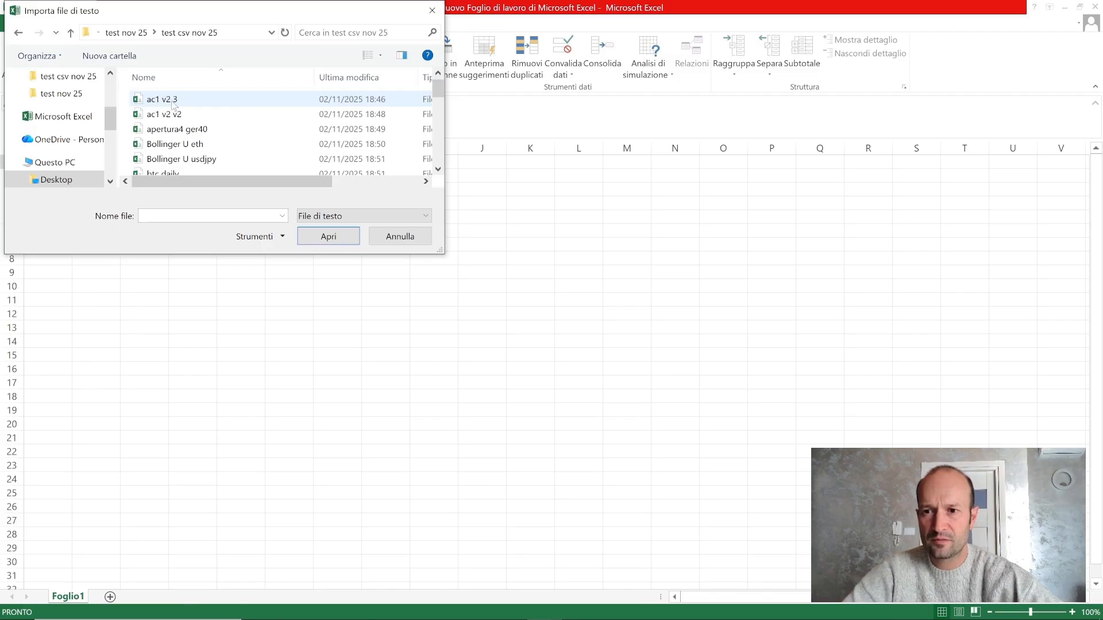
{"action": "double_click", "coordinate": [173, 101]}
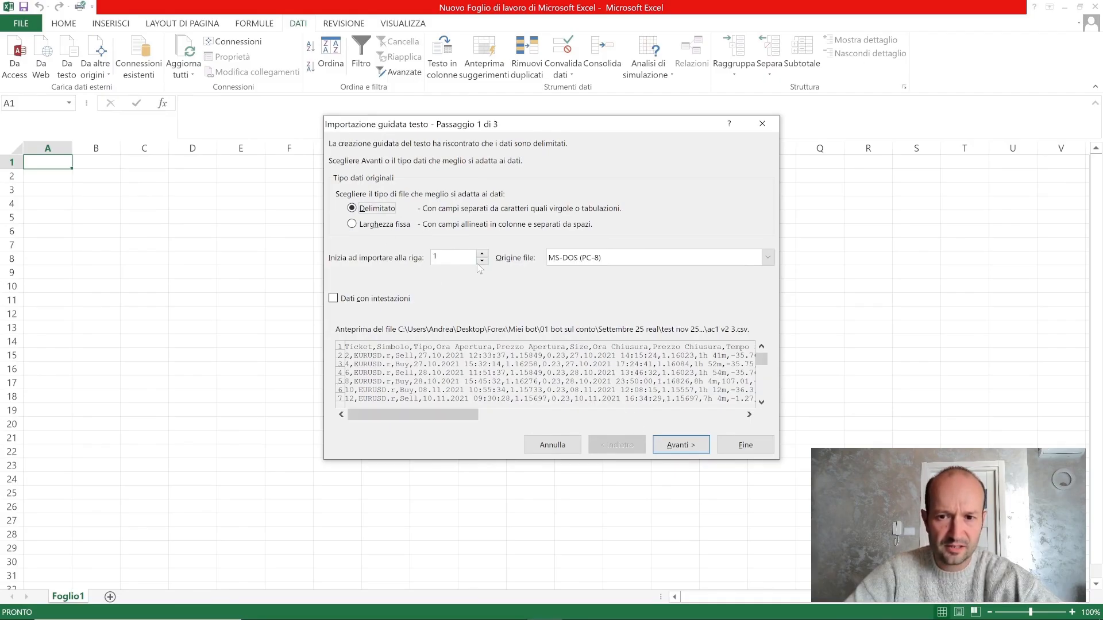
- Import the delimited data with comma instead of tab as separator, in General format, into the existing worksheet at cell A1
{"action": "left_click", "coordinate": [676, 444]}
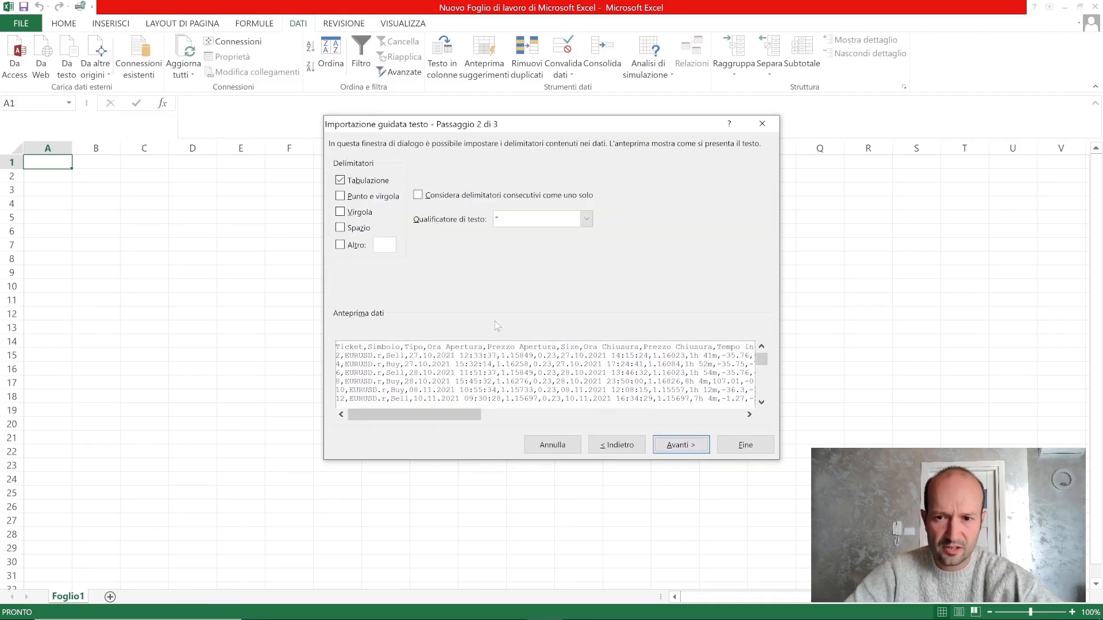
{"action": "left_click", "coordinate": [340, 180]}
{"action": "left_click", "coordinate": [341, 212]}
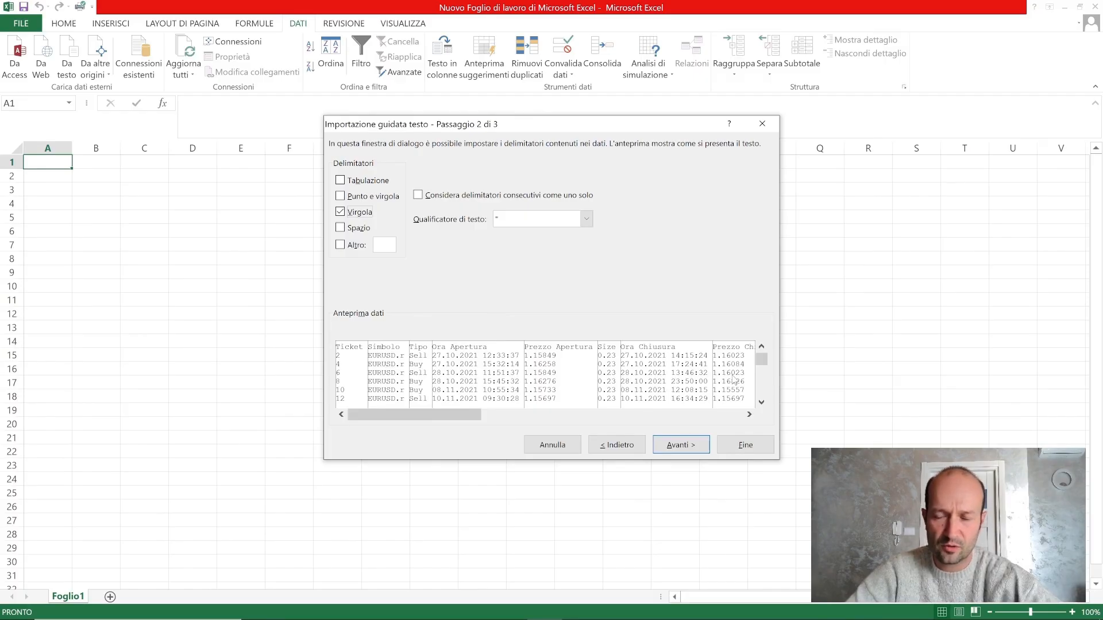
{"action": "left_click", "coordinate": [670, 451]}
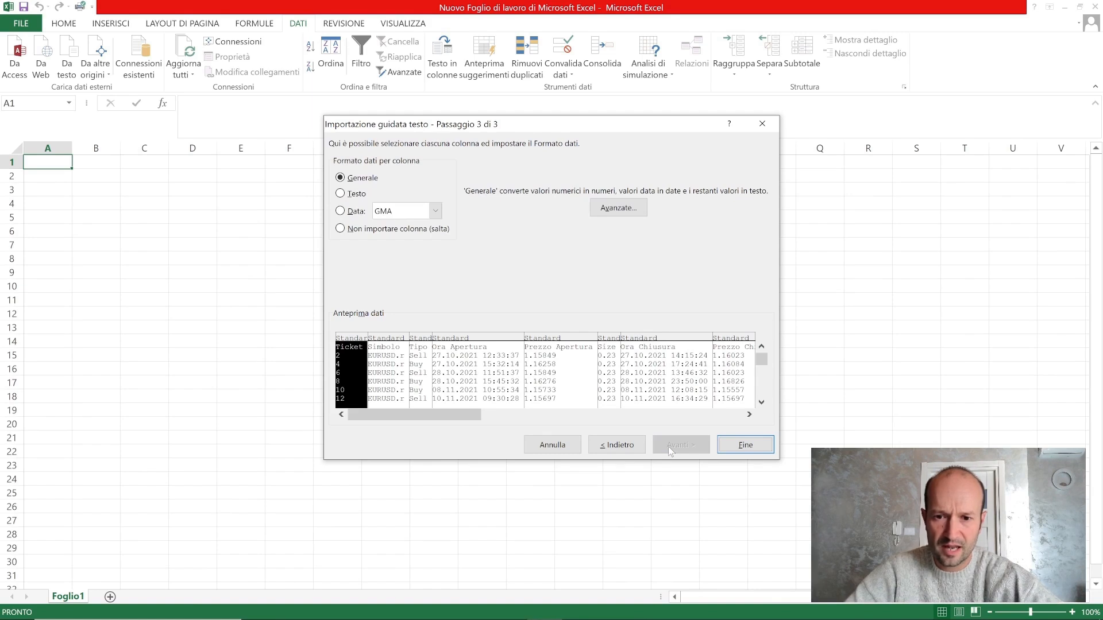
{"action": "left_click", "coordinate": [733, 448]}
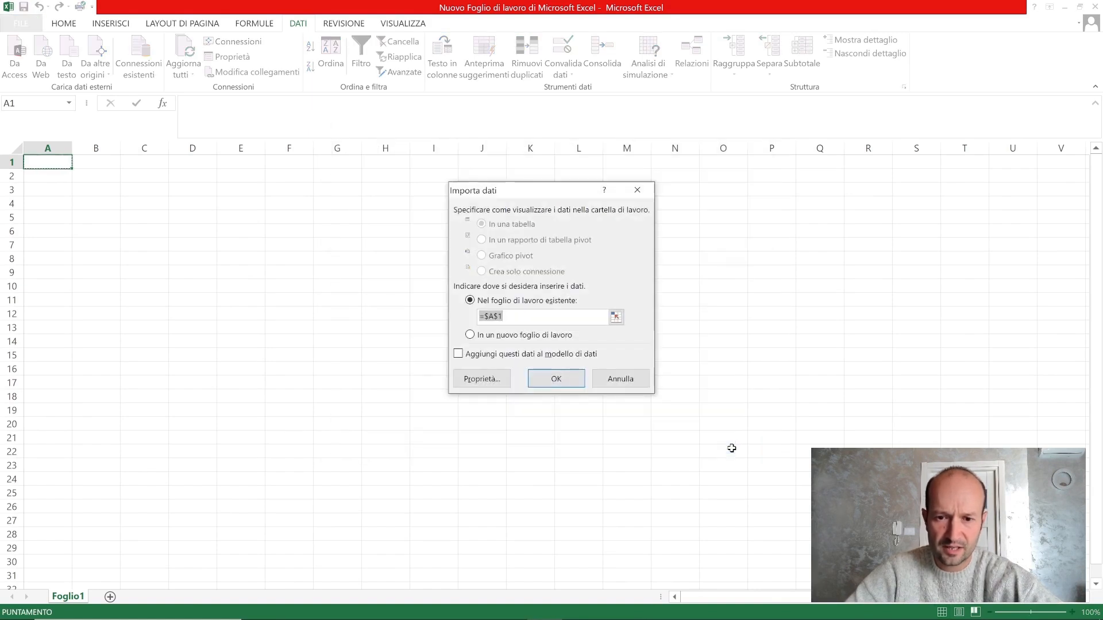
{"action": "left_click", "coordinate": [556, 379]}
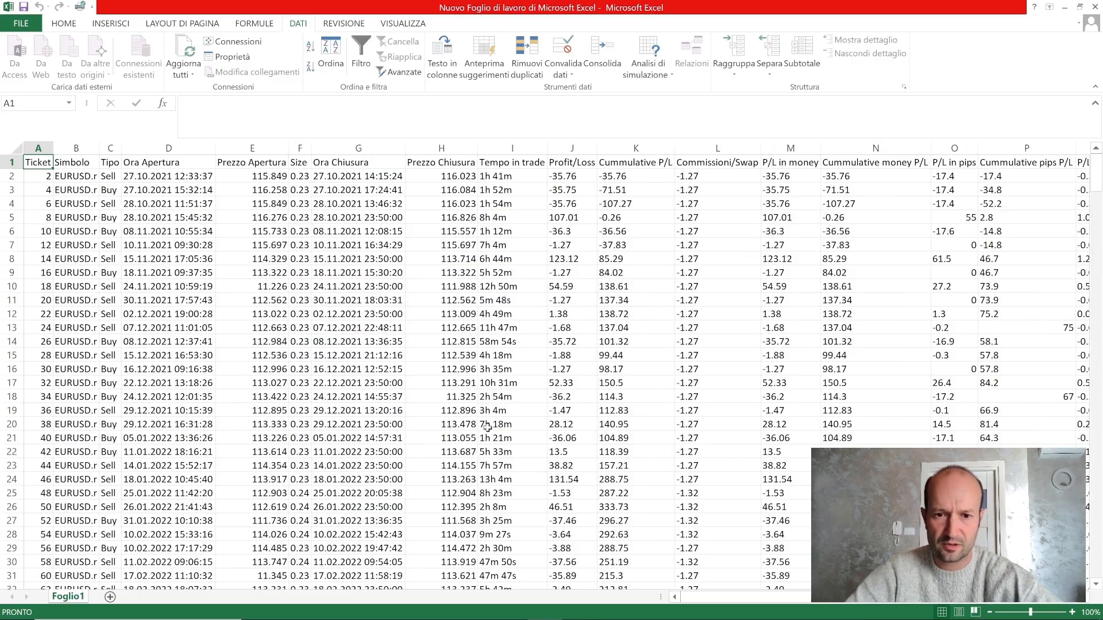
- Add a blank second worksheet to the workbook with the imported data, and switch to the test nov 25 workbook
{"action": "left_click", "coordinate": [110, 597]}
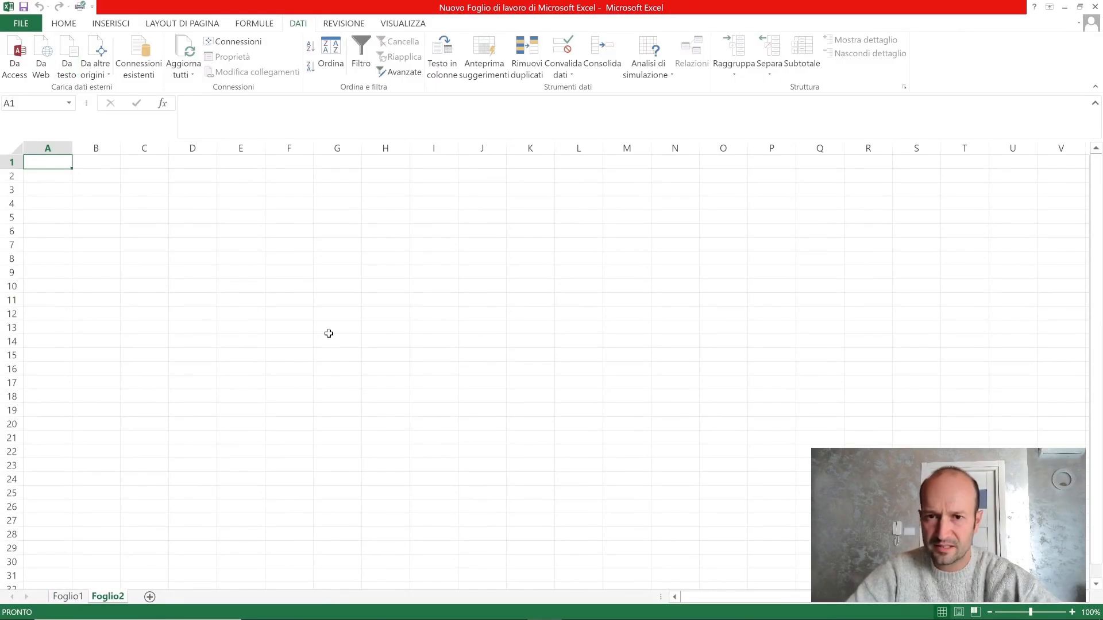
{"action": "key", "text": "alt+Tab"}
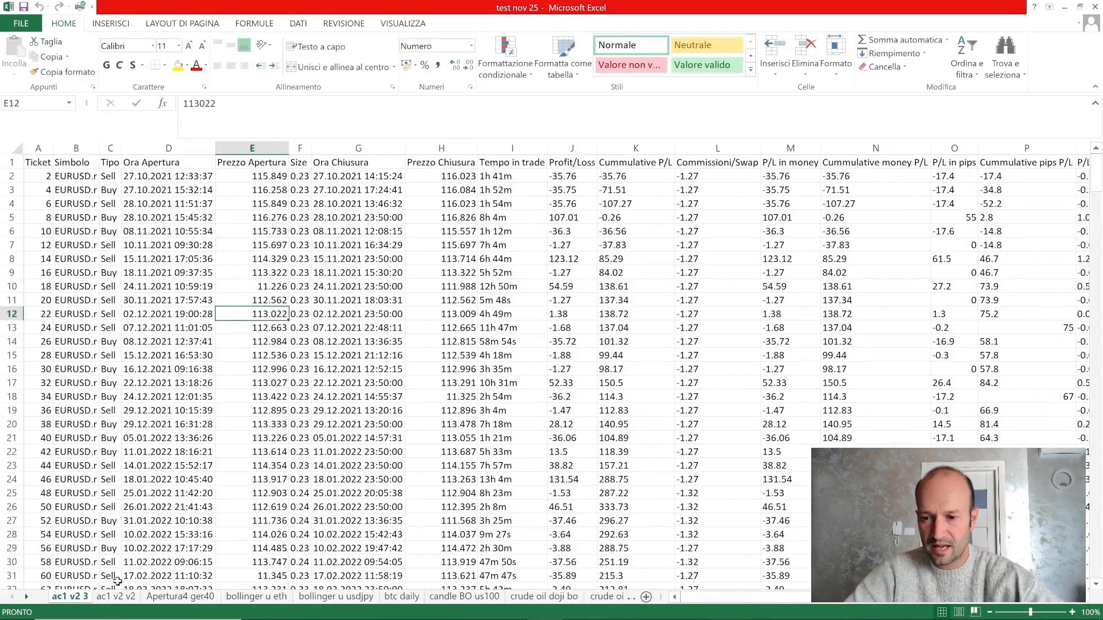
- Look through the individual strategy sheets, including ac1 v2 v2, Apertura4 ger40, bollinger u eth and bollinger u usdjpy, and return to ac1 v2 3
{"action": "left_click", "coordinate": [109, 598]}
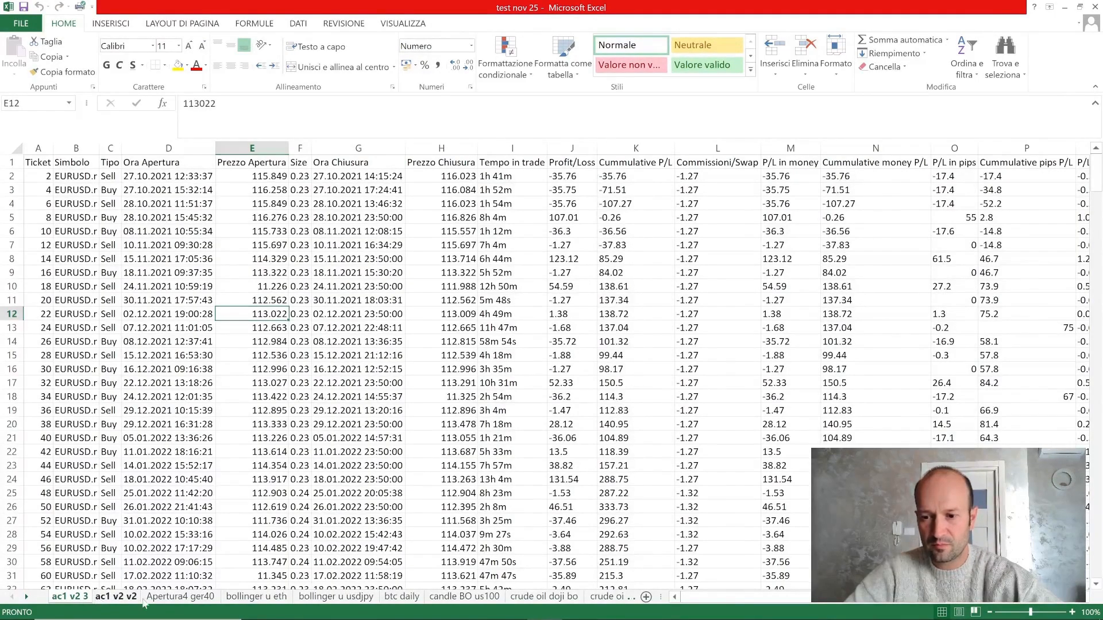
{"action": "left_click", "coordinate": [162, 598]}
{"action": "left_click", "coordinate": [247, 597]}
{"action": "left_click", "coordinate": [319, 597]}
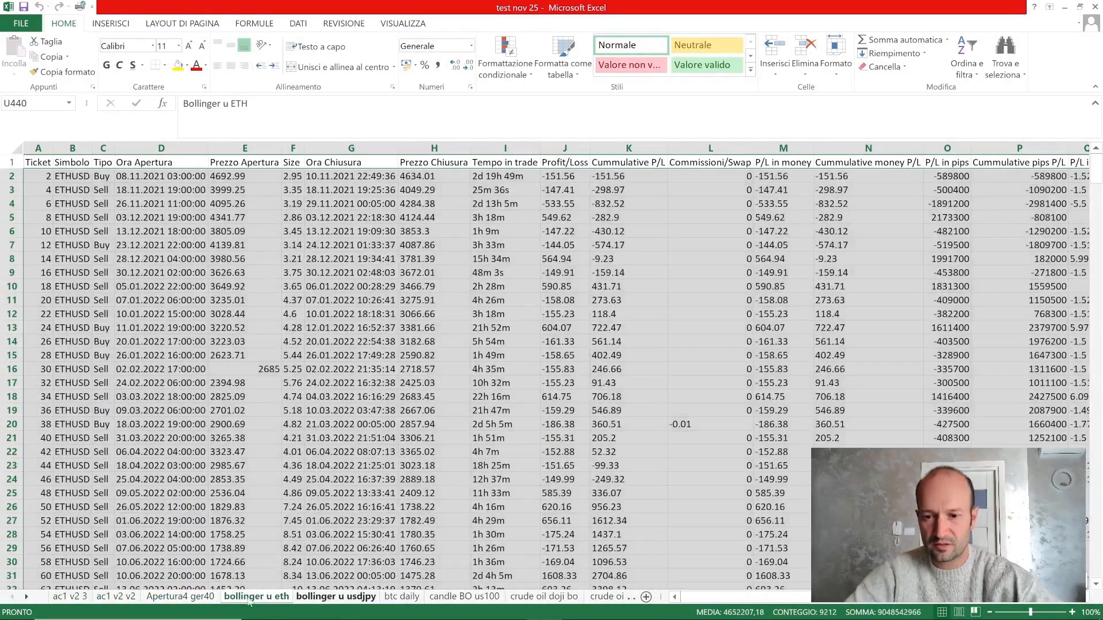
{"action": "left_click", "coordinate": [69, 598]}
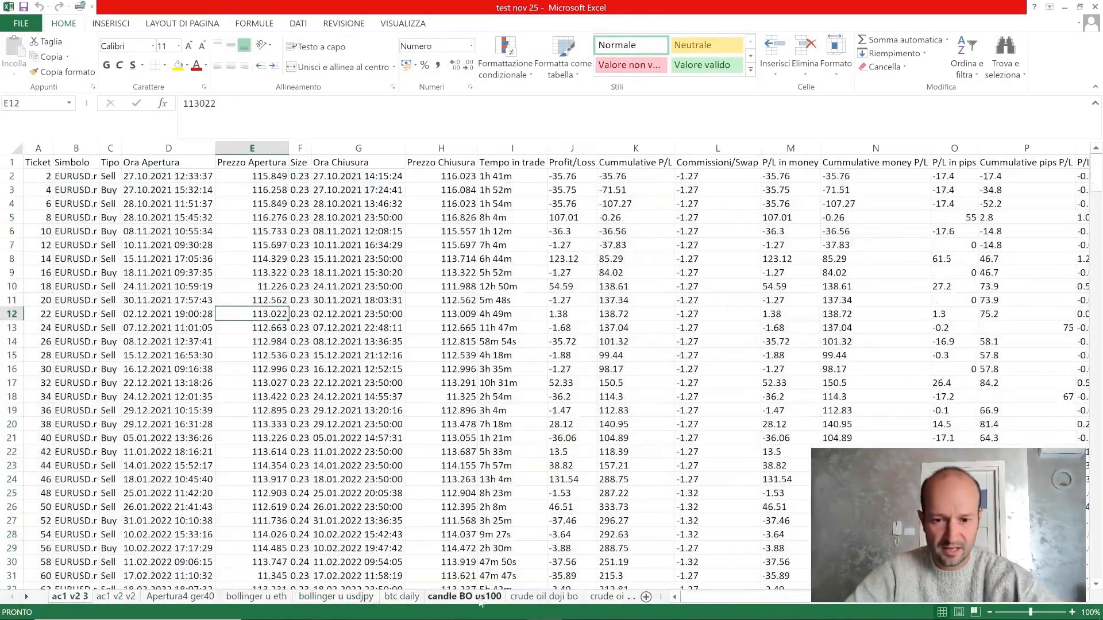
- Examine the Strategia and P/L in % columns of the ac1 v2 3 sheet
{"action": "left_click_drag", "start_coordinate": [726, 598], "coordinate": [744, 597]}
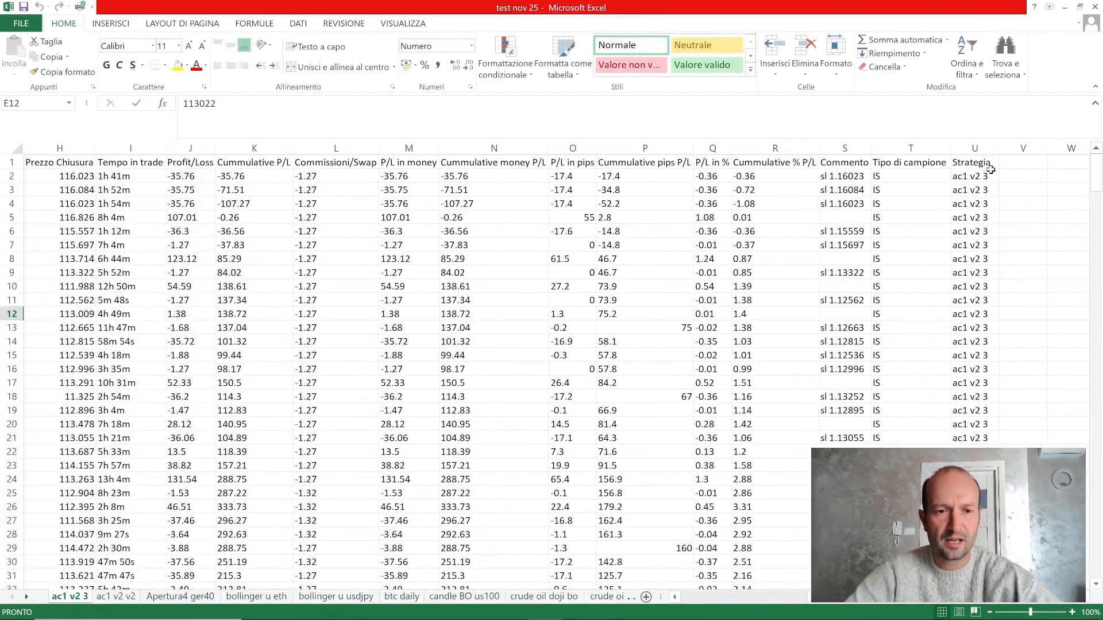
{"action": "left_click", "coordinate": [988, 147]}
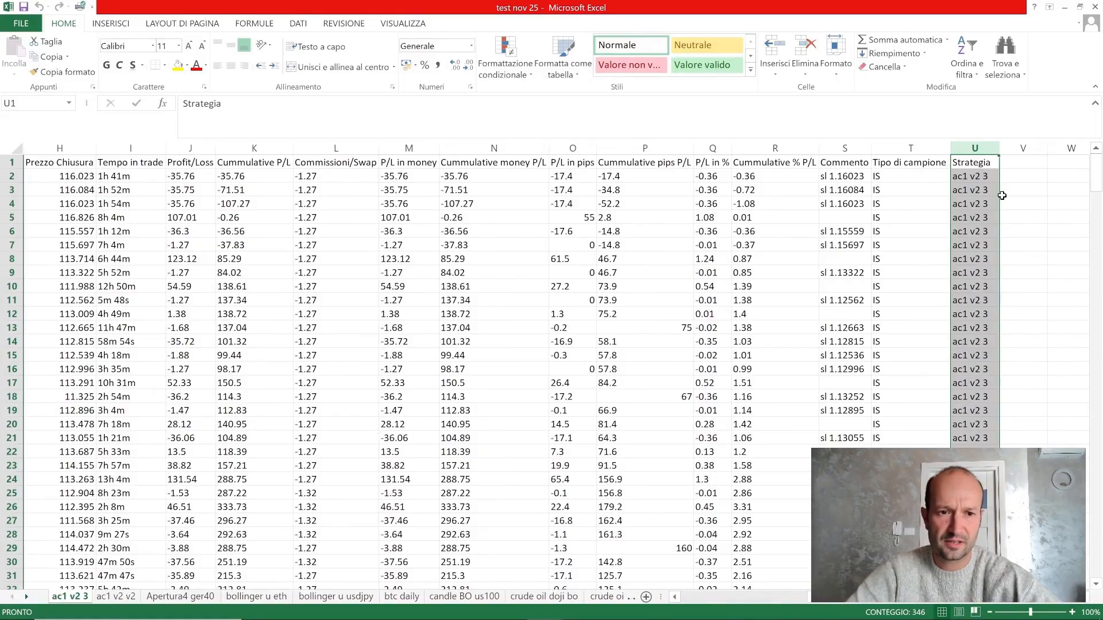
{"action": "left_click_drag", "start_coordinate": [976, 178], "coordinate": [981, 189]}
{"action": "left_click", "coordinate": [980, 177]}
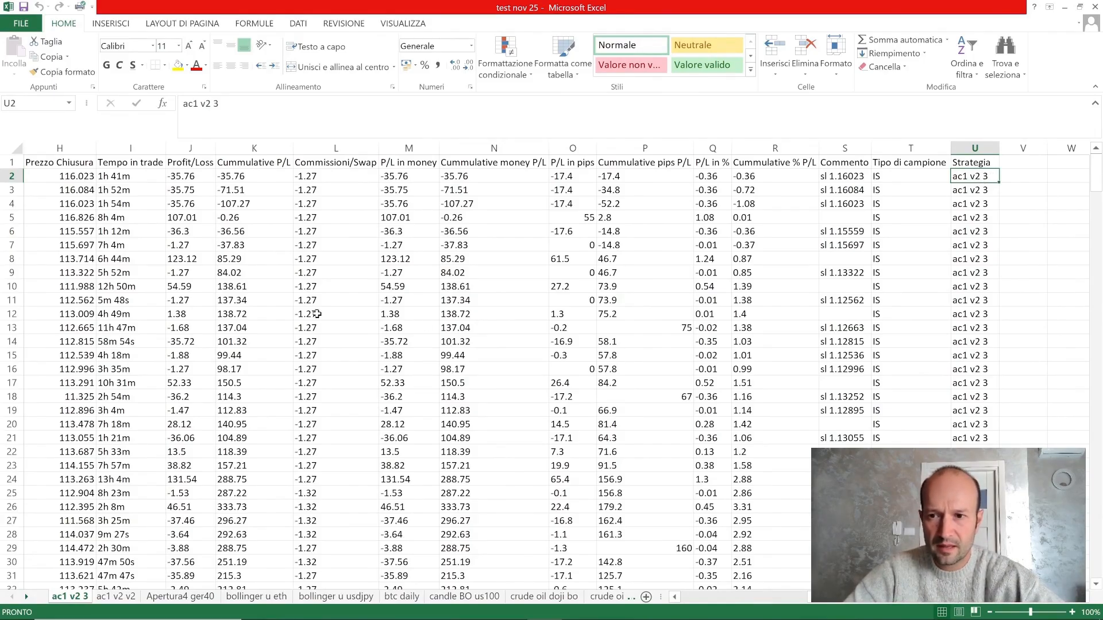
{"action": "scroll", "coordinate": [627, 546], "scroll_direction": "left", "scroll_amount": 5}
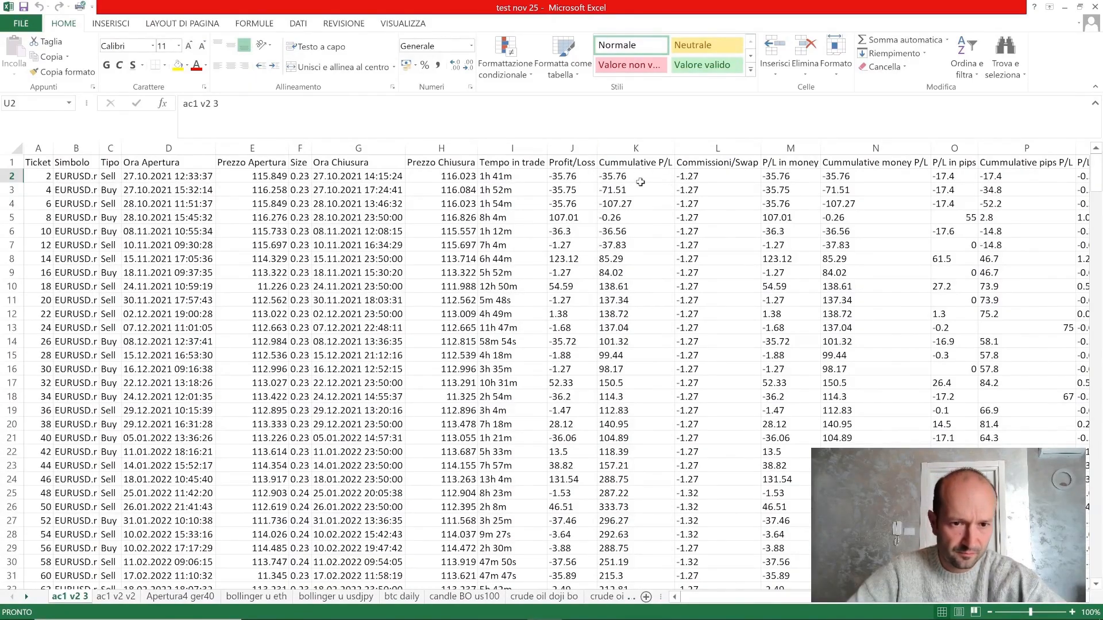
{"action": "left_click_drag", "start_coordinate": [692, 598], "coordinate": [848, 609]}
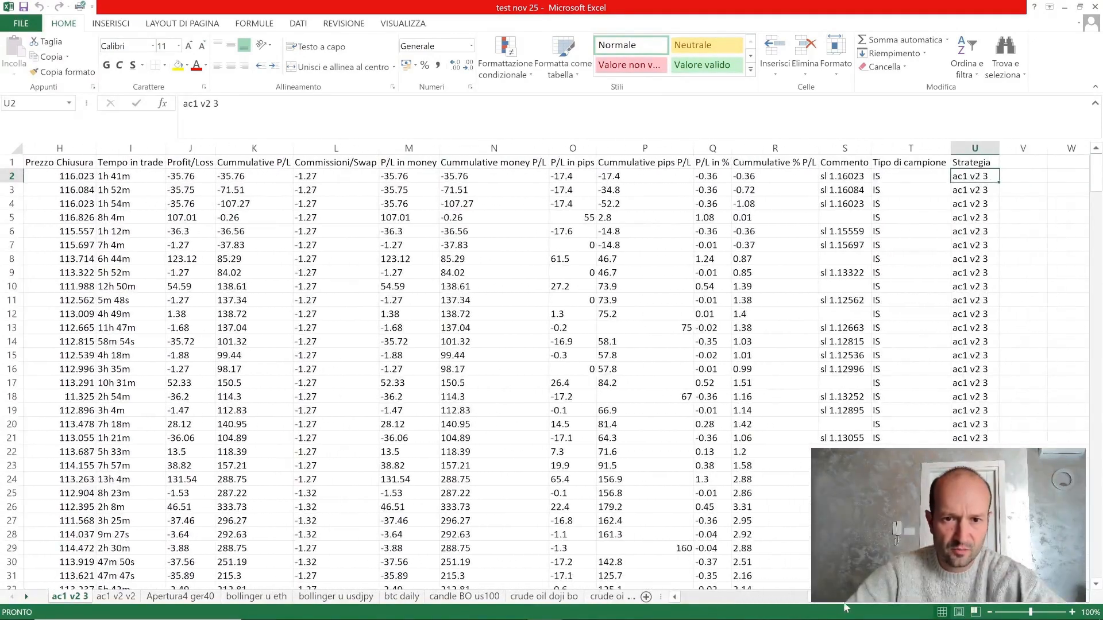
{"action": "left_click", "coordinate": [712, 148]}
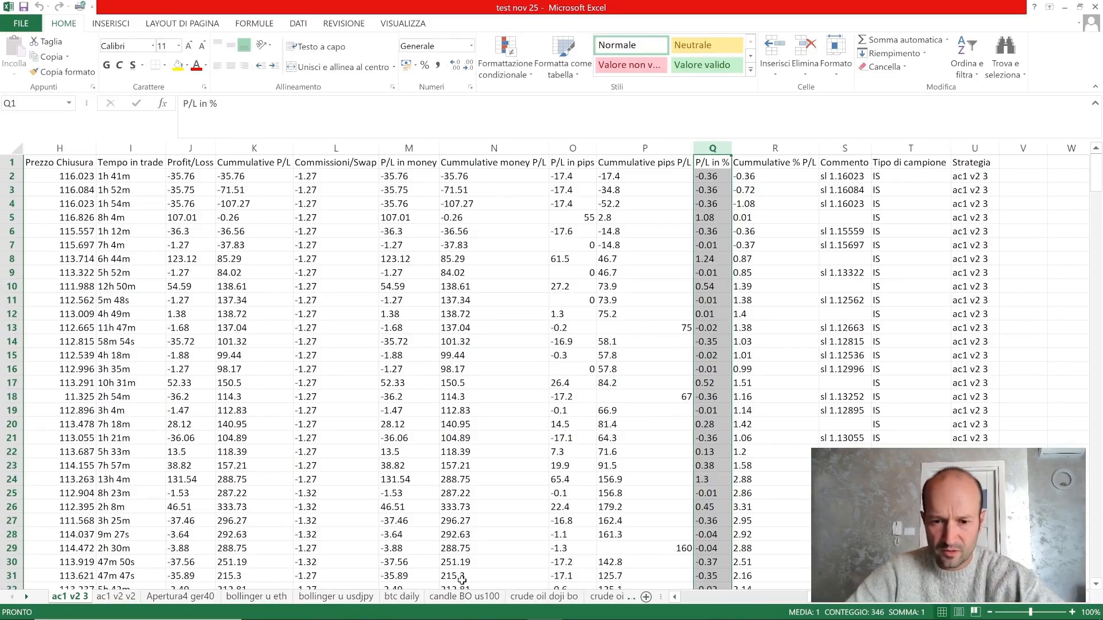
- Open the Completo sheet and examine its combined trade list, including the P/L in % and Strategia columns
{"action": "left_click", "coordinate": [27, 598]}
{"action": "left_click", "coordinate": [27, 597]}
{"action": "left_click", "coordinate": [27, 597]}
{"action": "left_click", "coordinate": [27, 597]}
{"action": "left_click", "coordinate": [27, 597]}
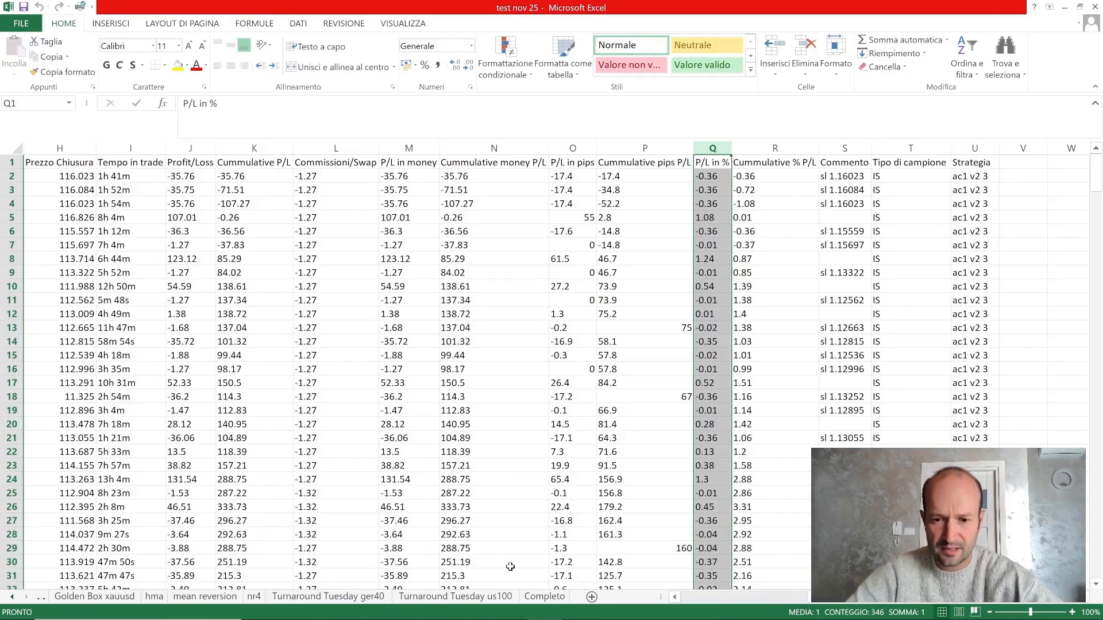
{"action": "left_click", "coordinate": [545, 598]}
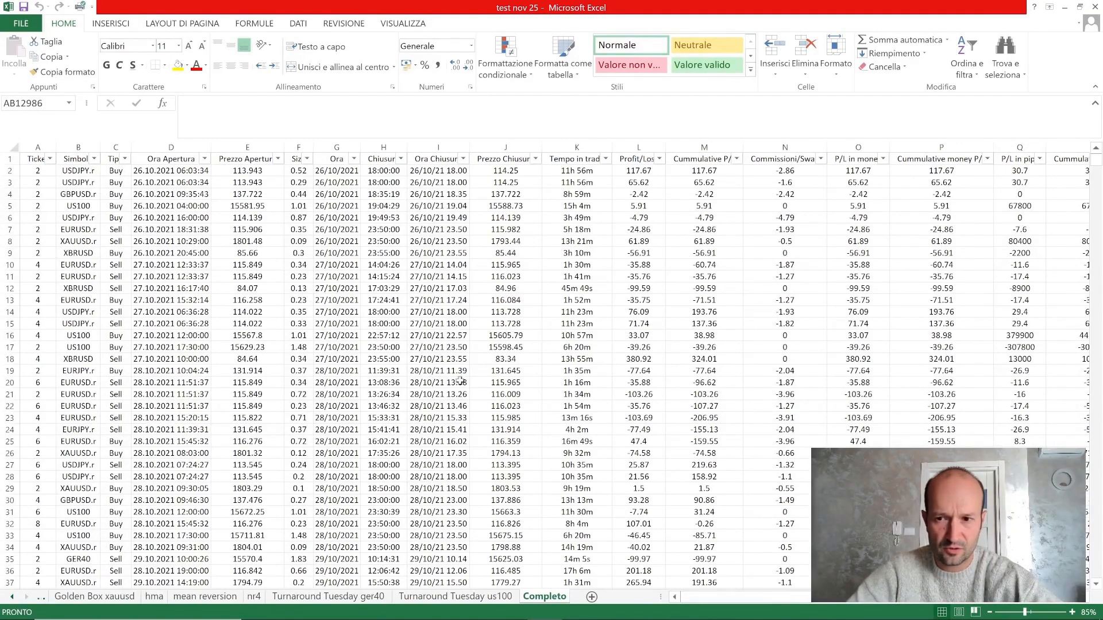
{"action": "scroll", "coordinate": [461, 380], "scroll_direction": "right", "scroll_amount": 3}
{"action": "scroll", "coordinate": [553, 366], "scroll_direction": "right", "scroll_amount": 2}
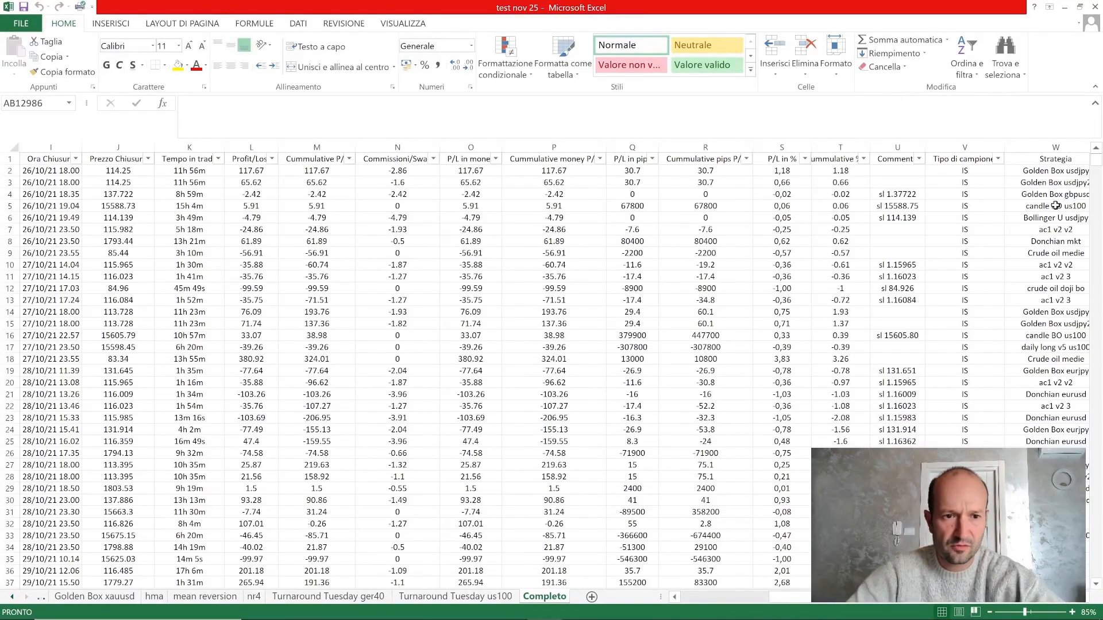
{"action": "scroll", "coordinate": [1060, 313], "scroll_direction": "down", "scroll_amount": 15}
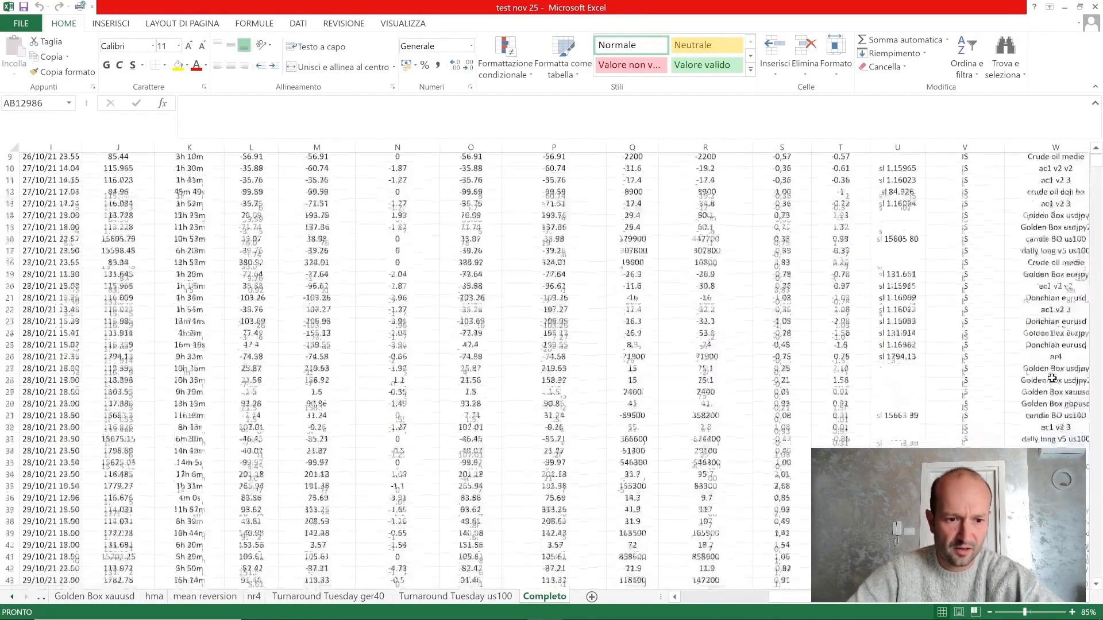
{"action": "scroll", "coordinate": [1072, 368], "scroll_direction": "down", "scroll_amount": 8}
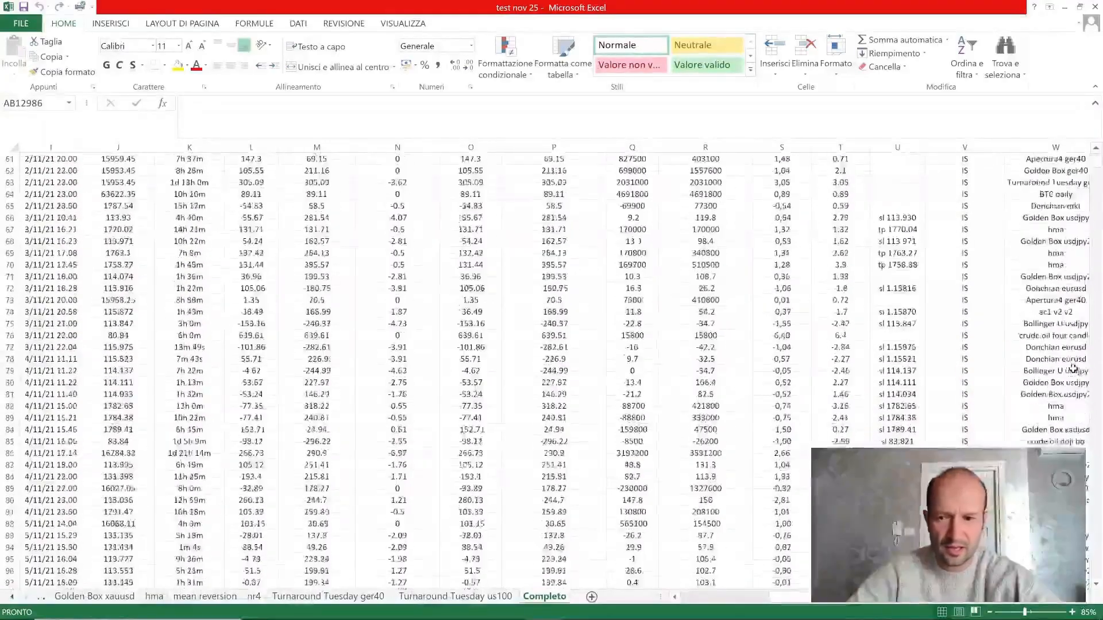